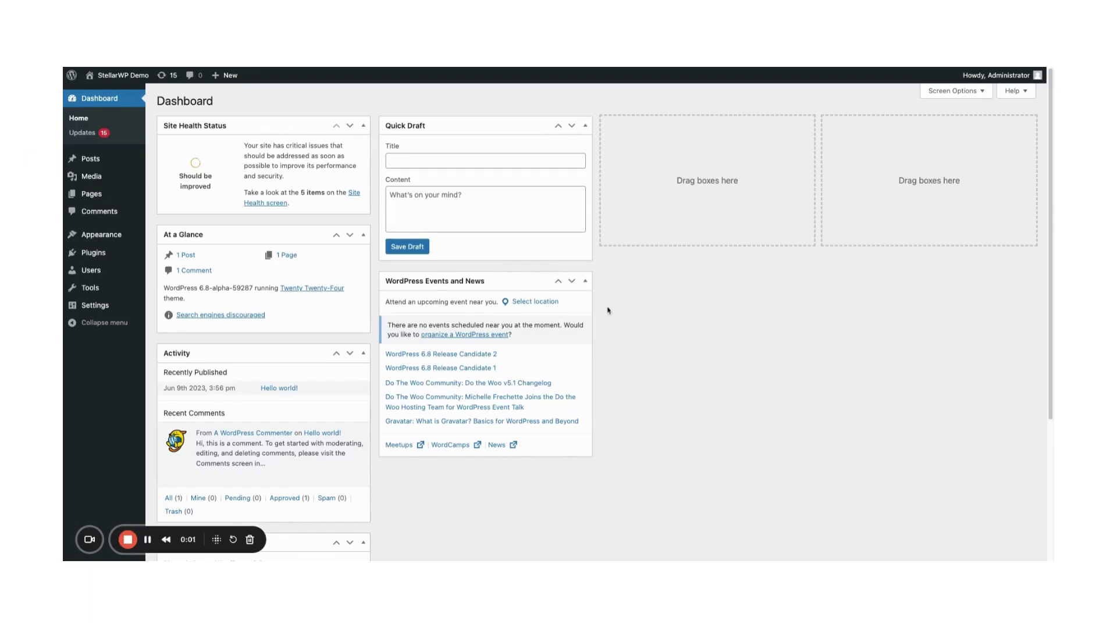
Step: Install and activate the GiveWP plugin from Add New Plugin, then open GiveWP's empty Campaigns list
mouse_move(119, 256)
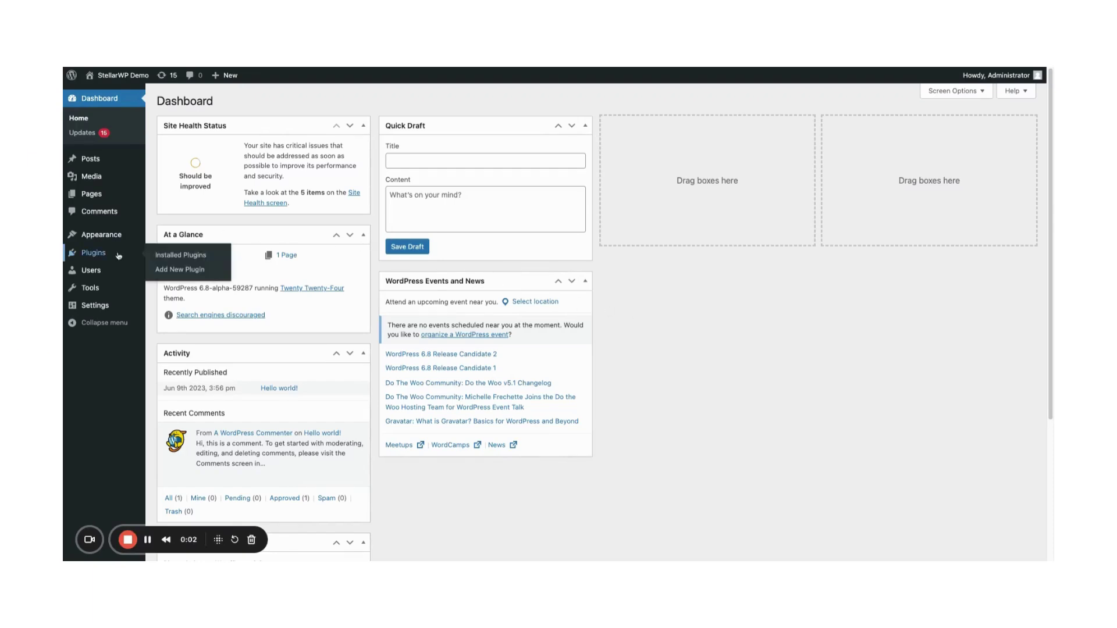
click(167, 270)
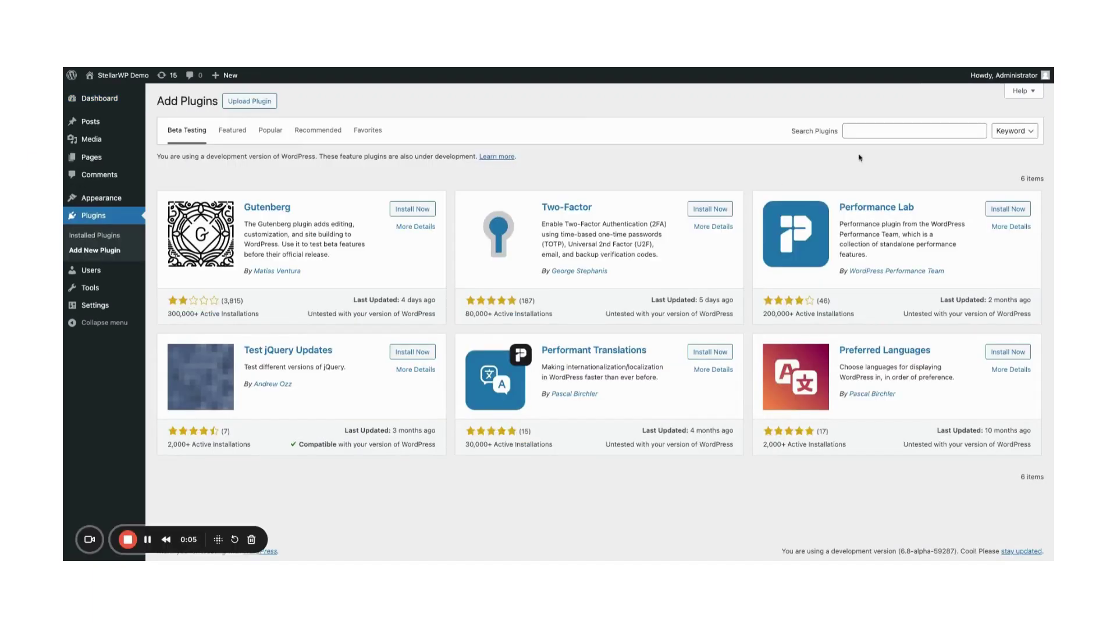
click(899, 135)
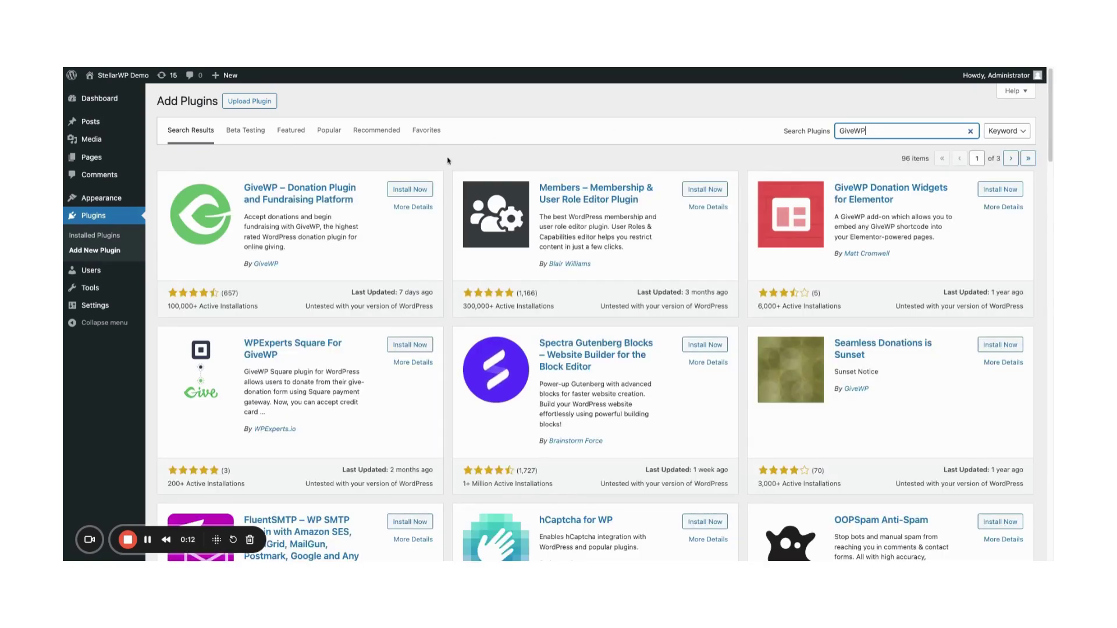
click(410, 189)
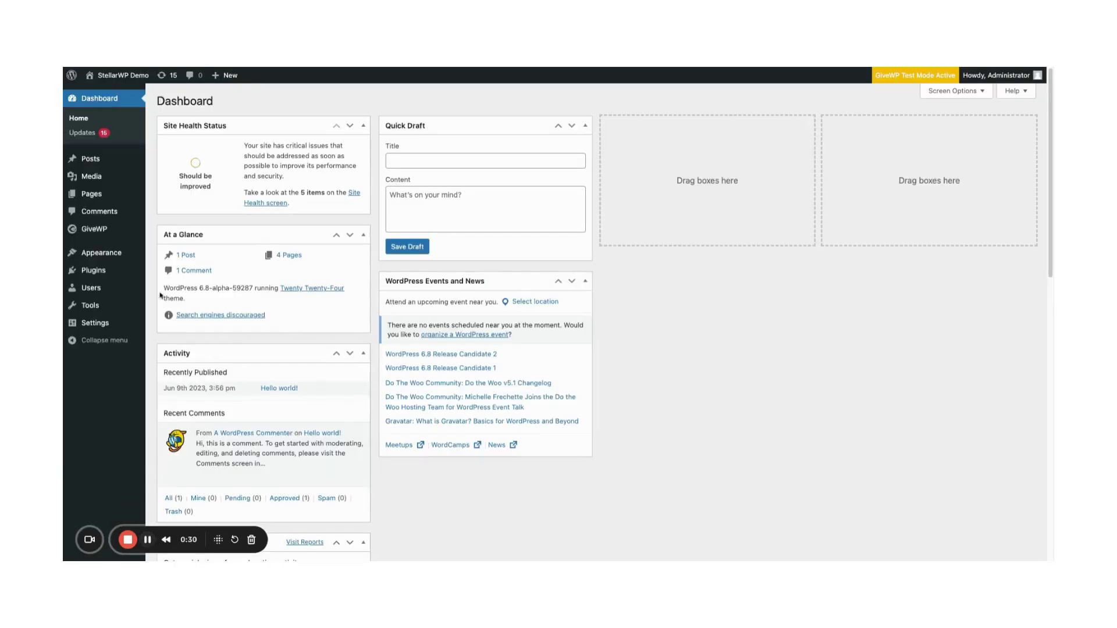
mouse_move(118, 231)
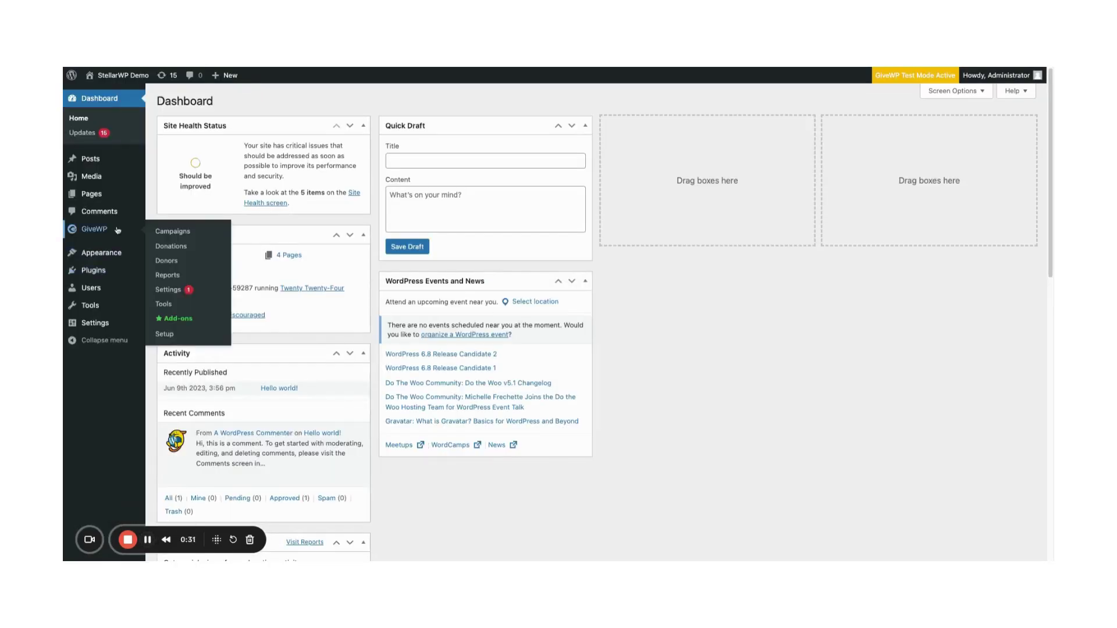
click(172, 231)
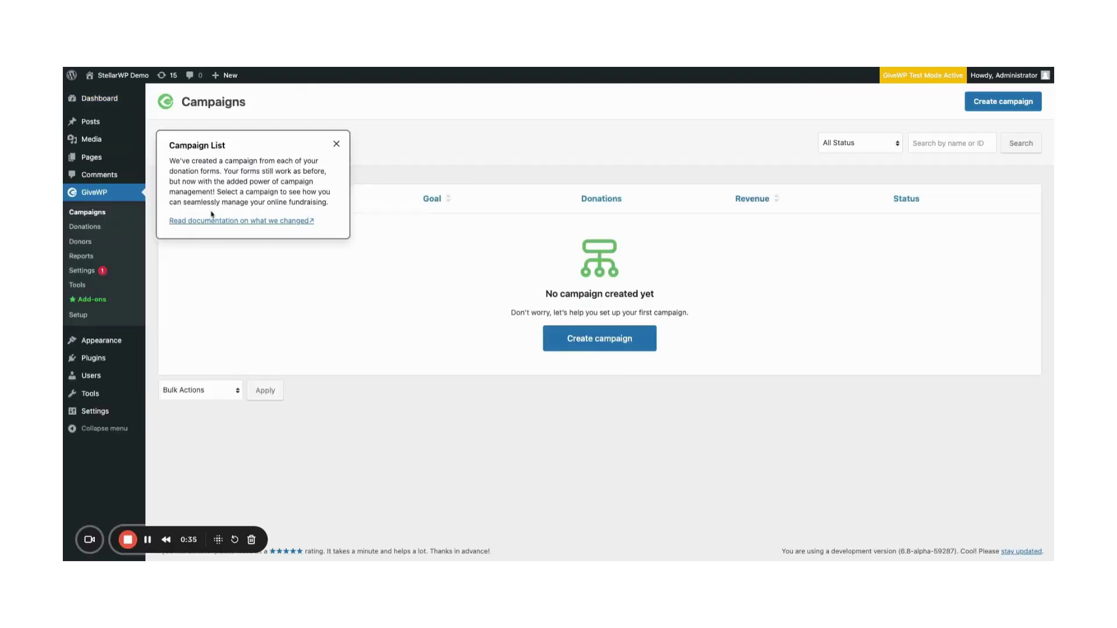
Step: Create a new campaign titled 'Save 100 Tails' with the pet-rescue description about rehoming 100 pets
click(338, 145)
click(593, 344)
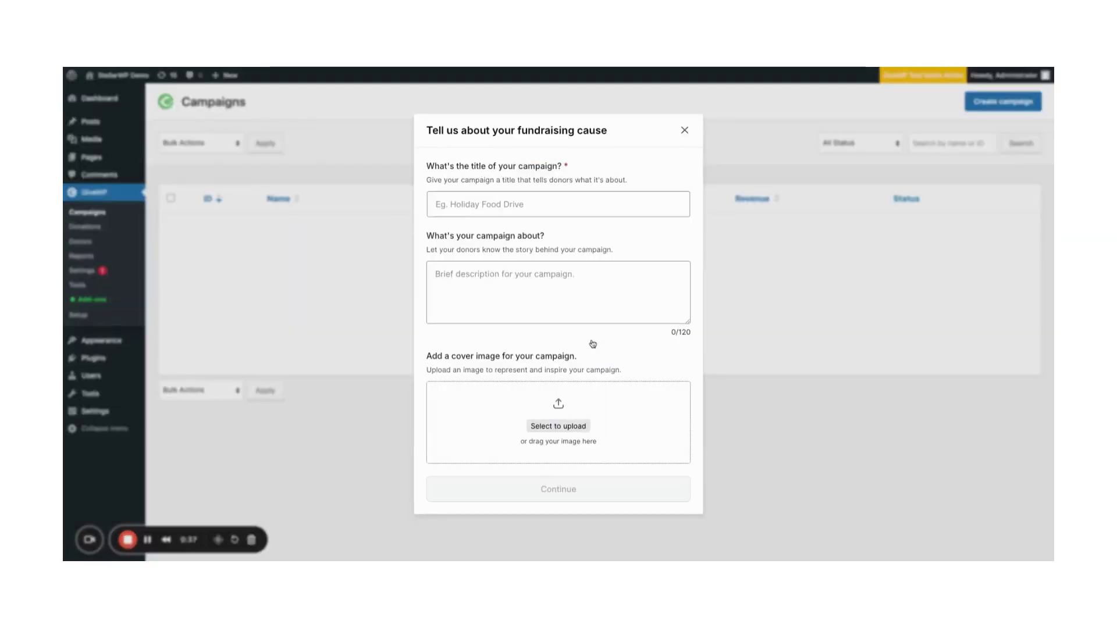
click(556, 205)
text(Save )
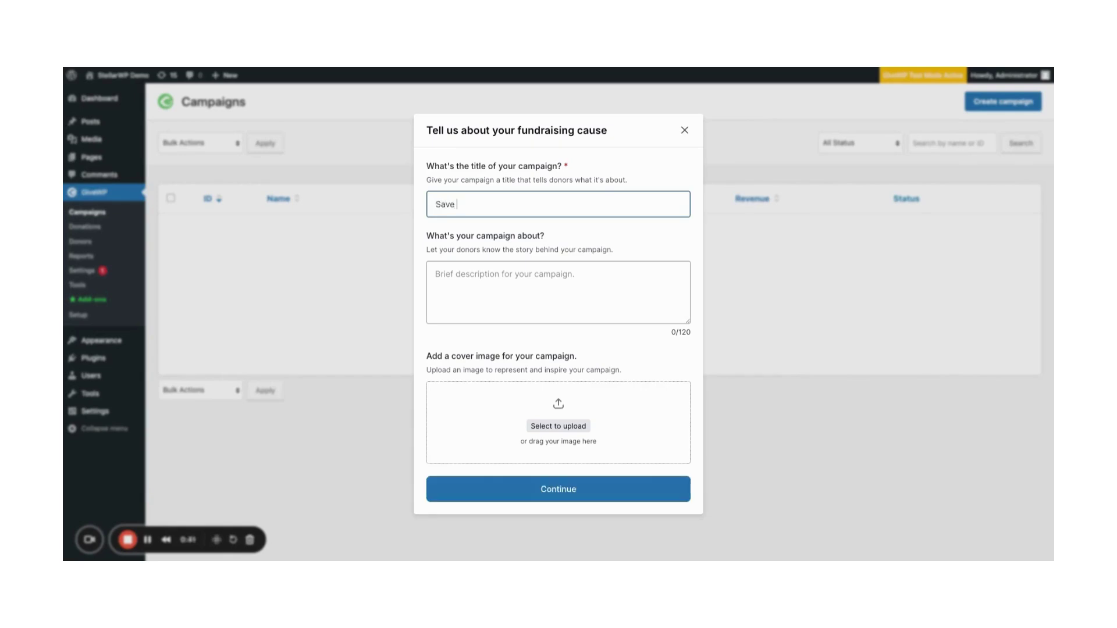
text(100 Tails)
click(553, 281)
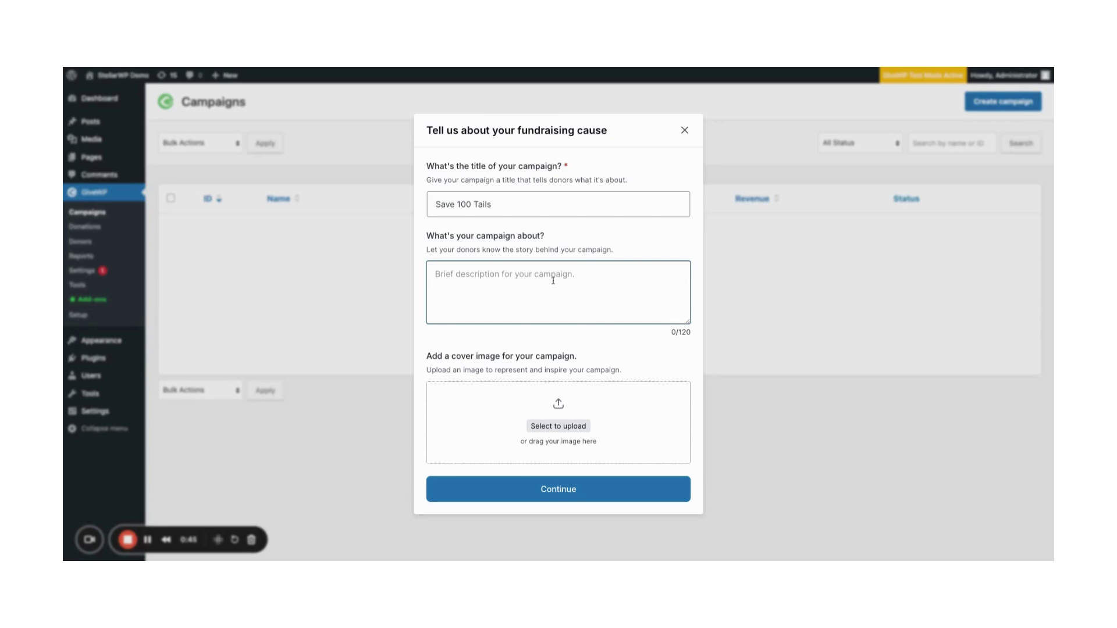
text(Help us rescue, shelter, and rehome )
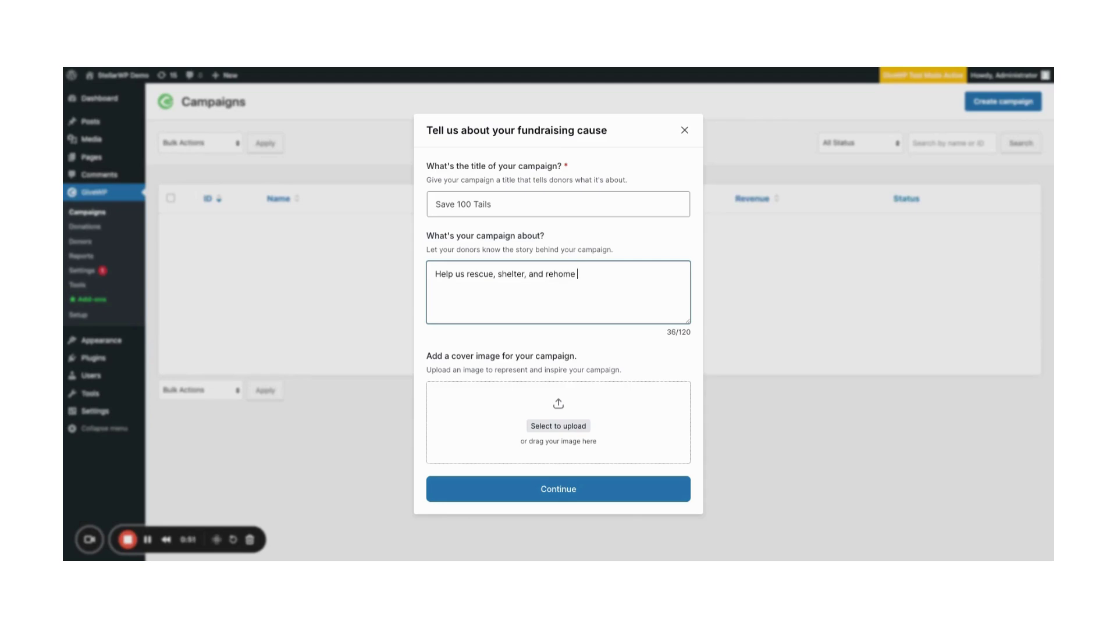
text(100 pets this)
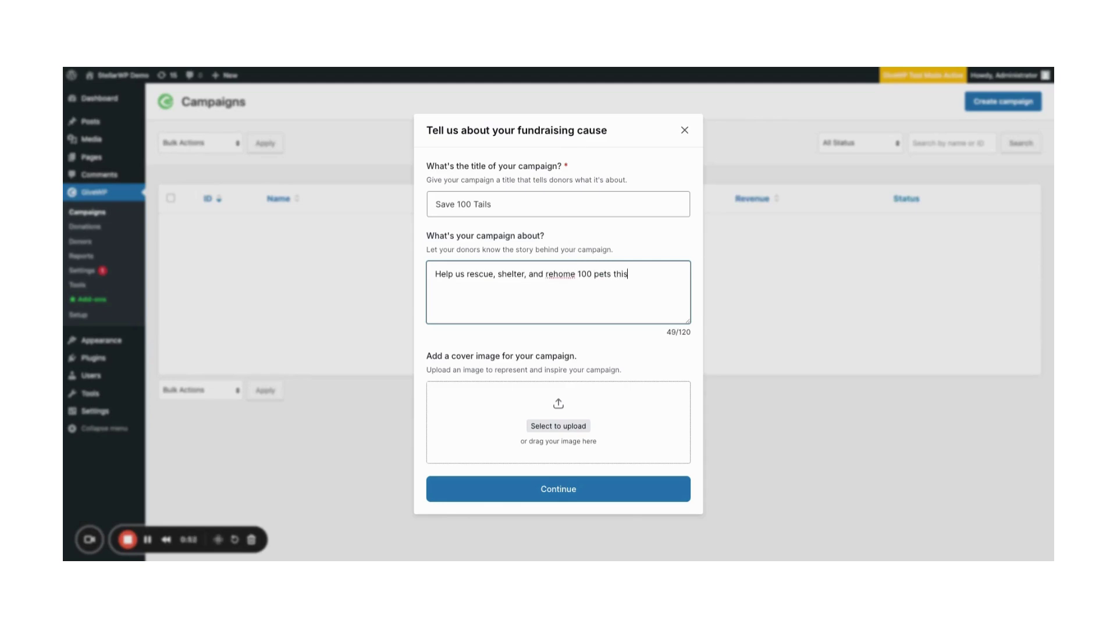
text( sprint. Every dollar brings)
text( a tai)
text(l closer t)
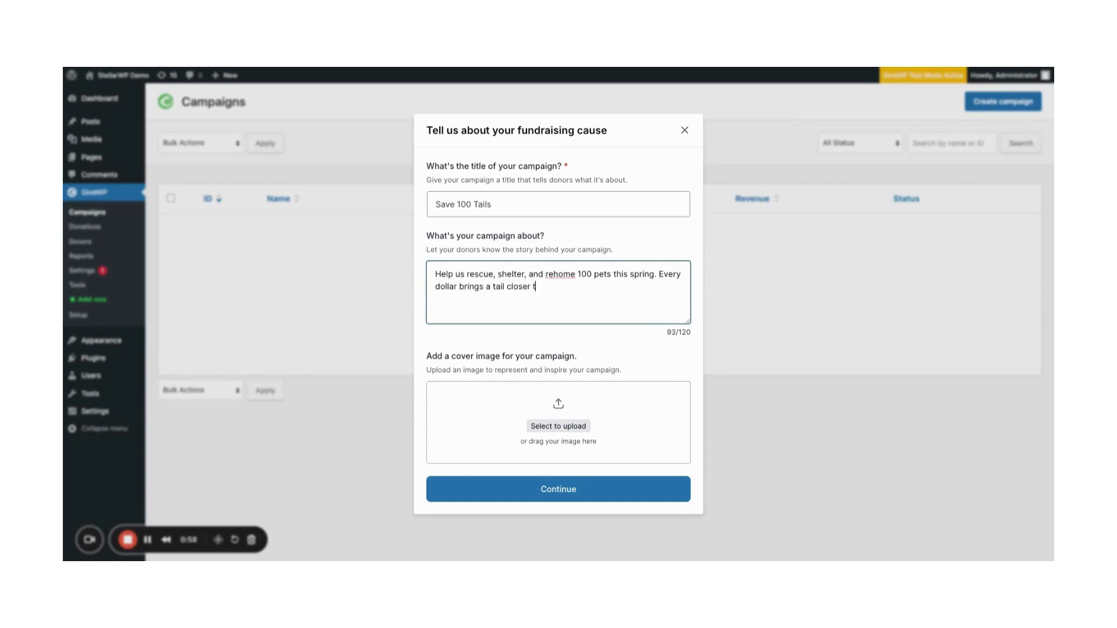
text(o home!)
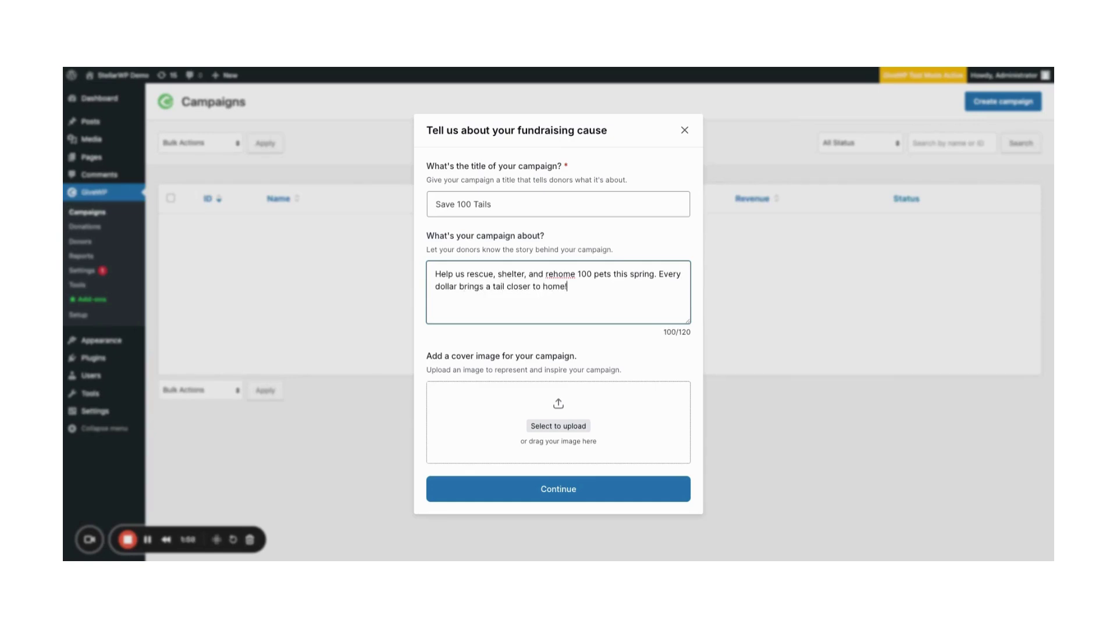
Step: Use the cat photo from the Media Library as the campaign's cover image
click(564, 429)
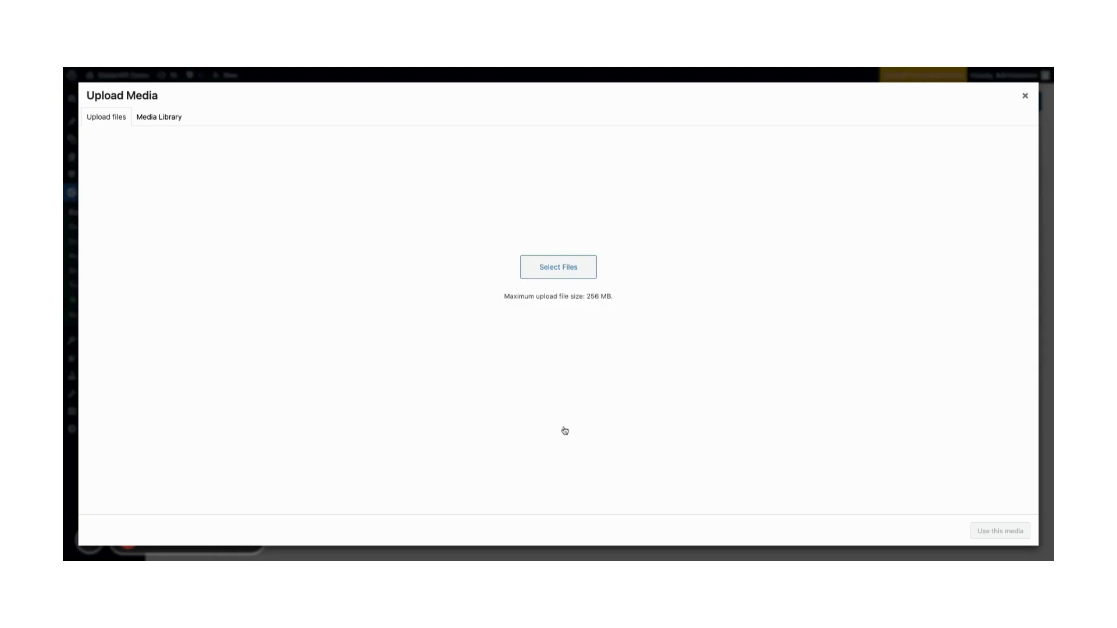
click(174, 121)
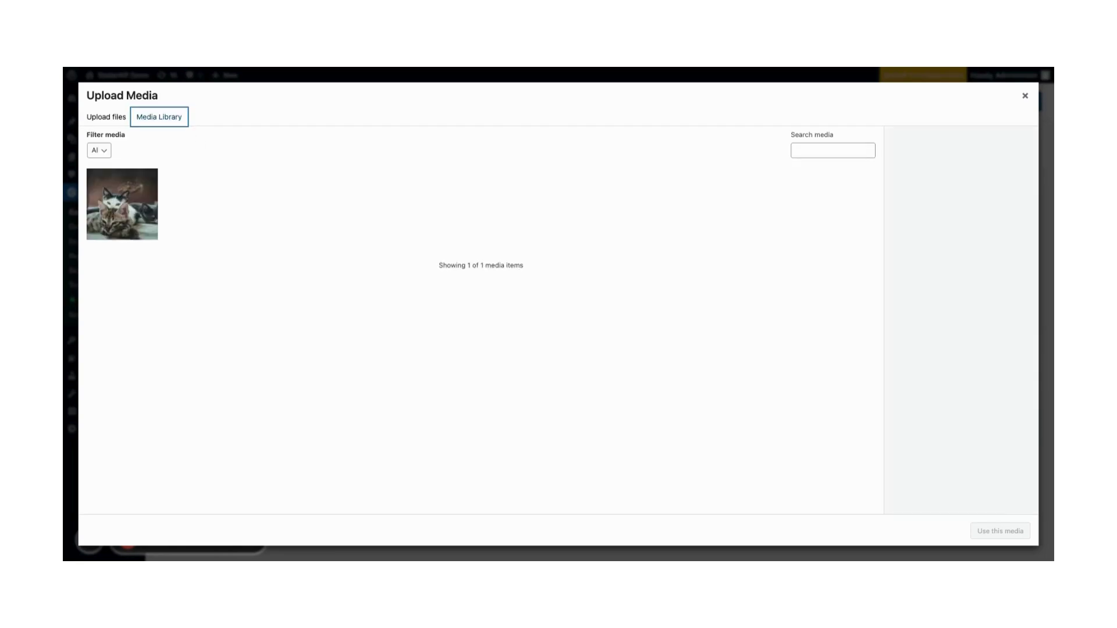
click(137, 208)
click(993, 532)
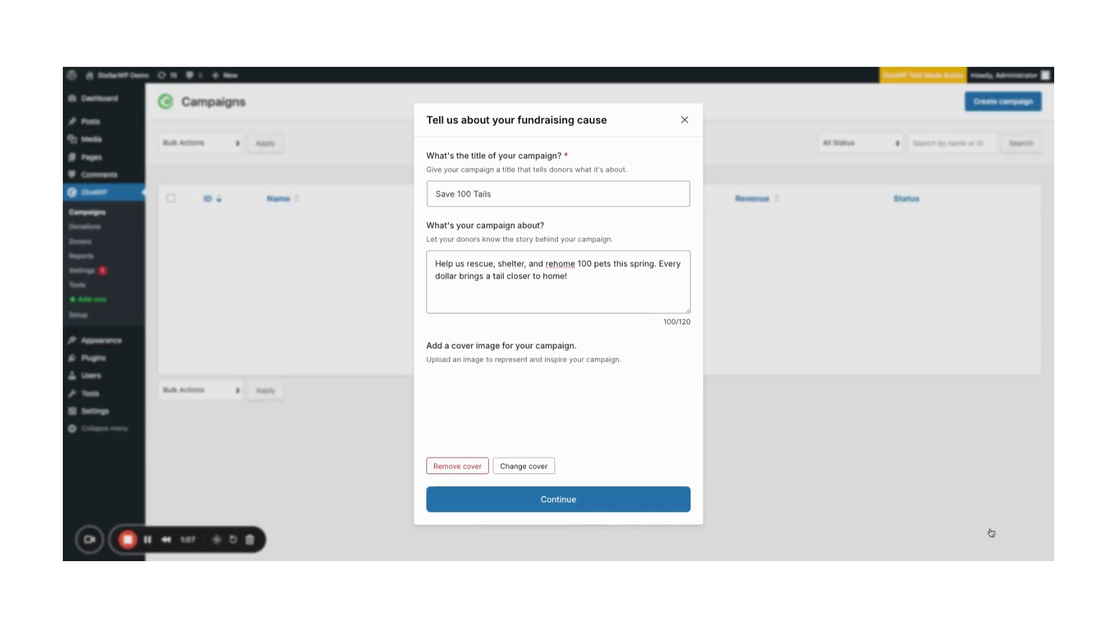
Step: Set an Amount raised goal of $5,000 and create the campaign
click(568, 502)
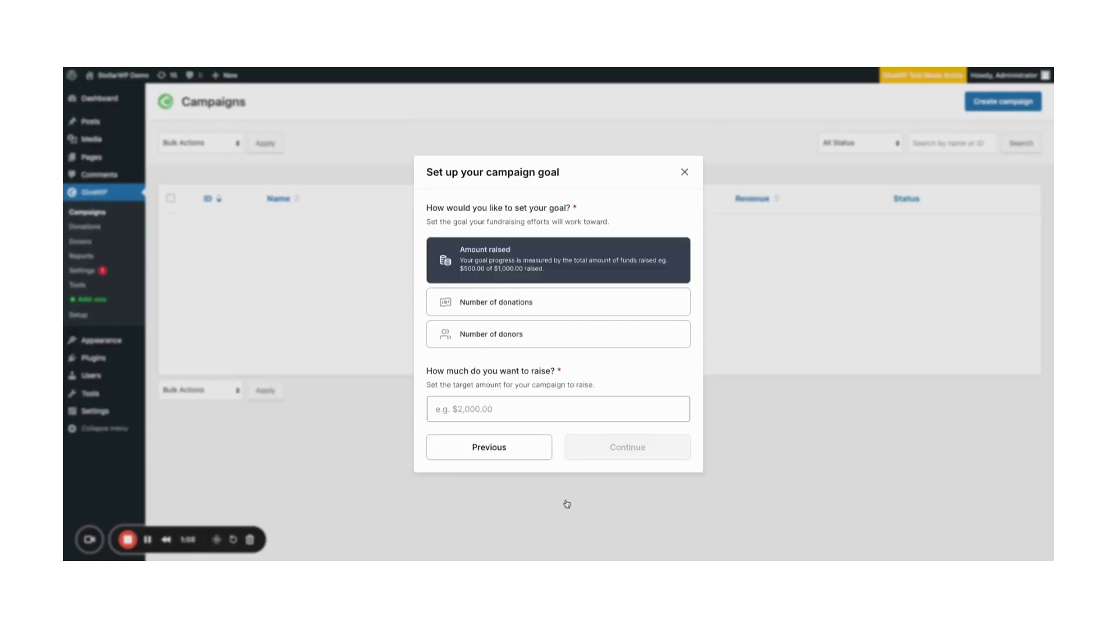
click(577, 309)
click(574, 336)
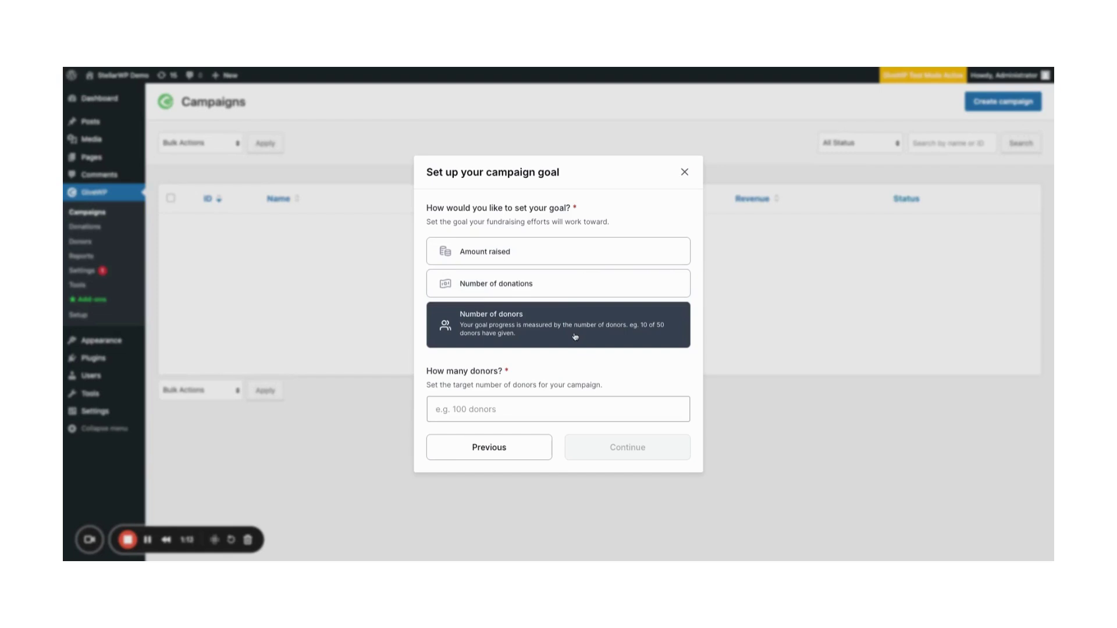
click(569, 251)
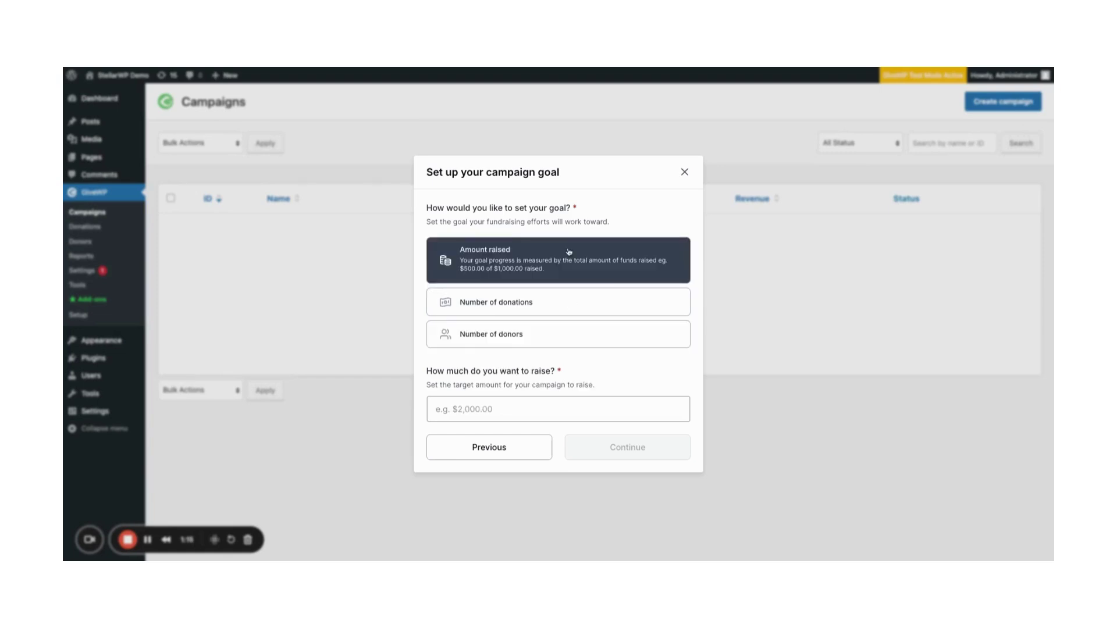
click(547, 407)
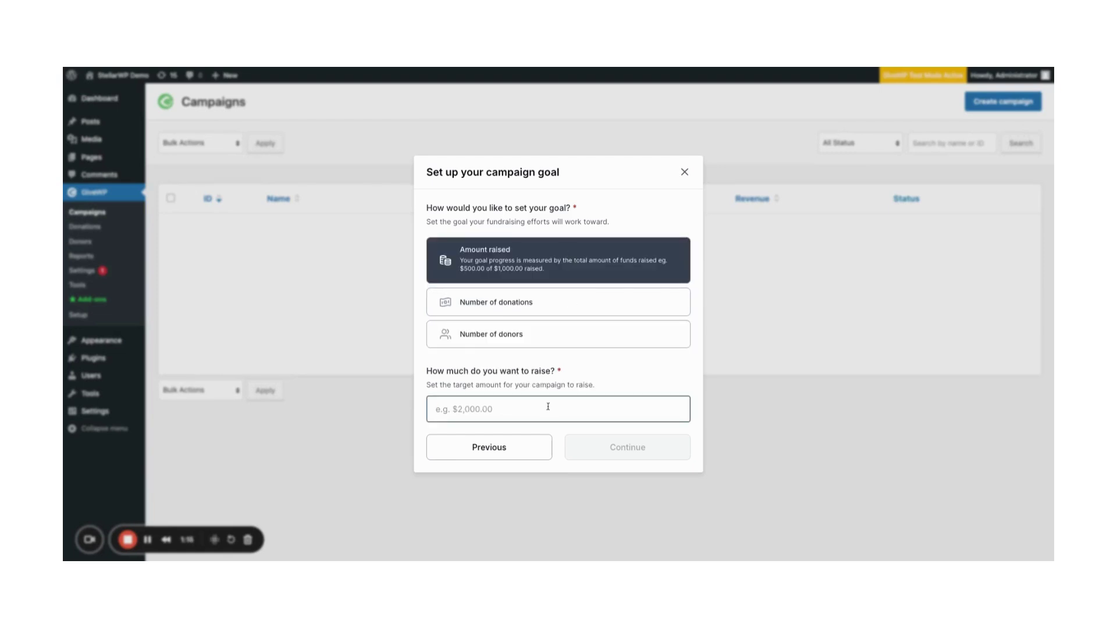
text(5000)
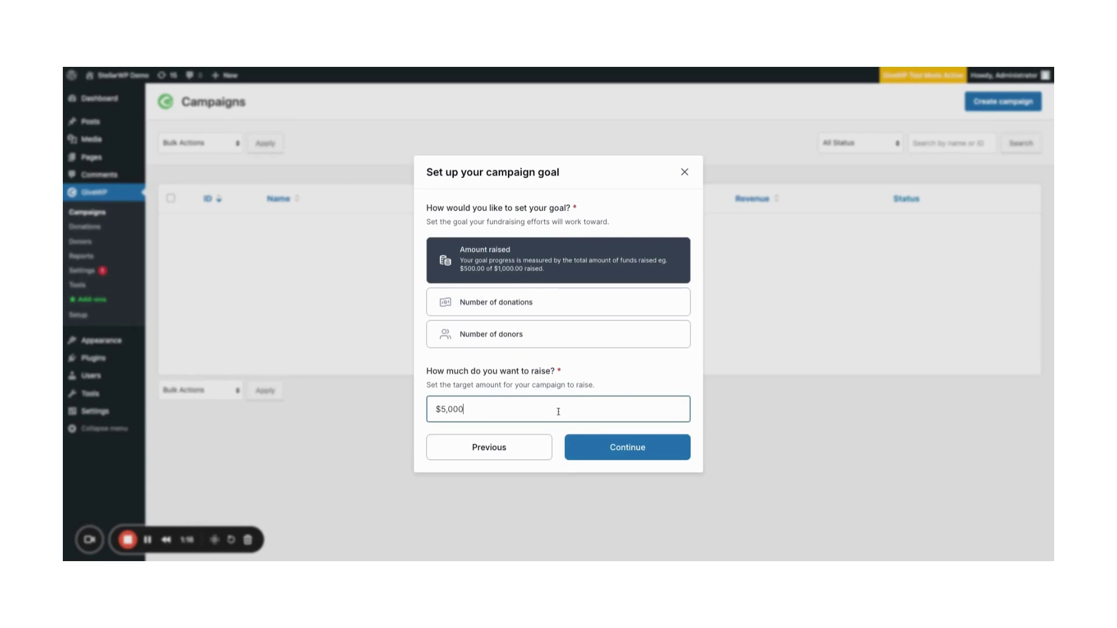
click(638, 449)
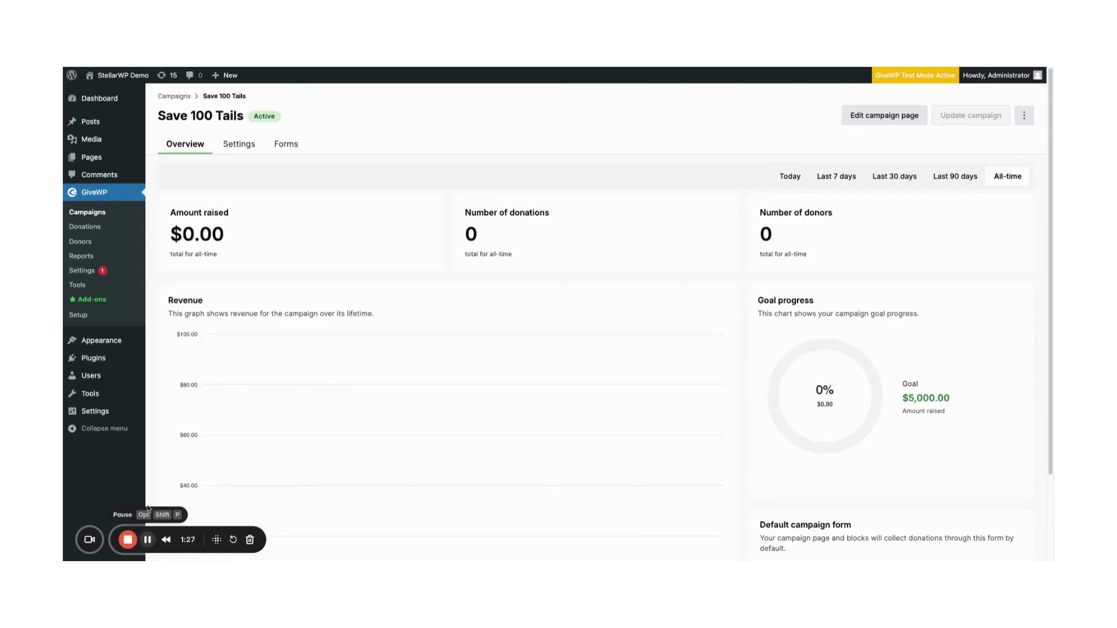
Step: From Campaigns, open Save 100 Tails' Forms tab and open its donation form in the designer
click(98, 218)
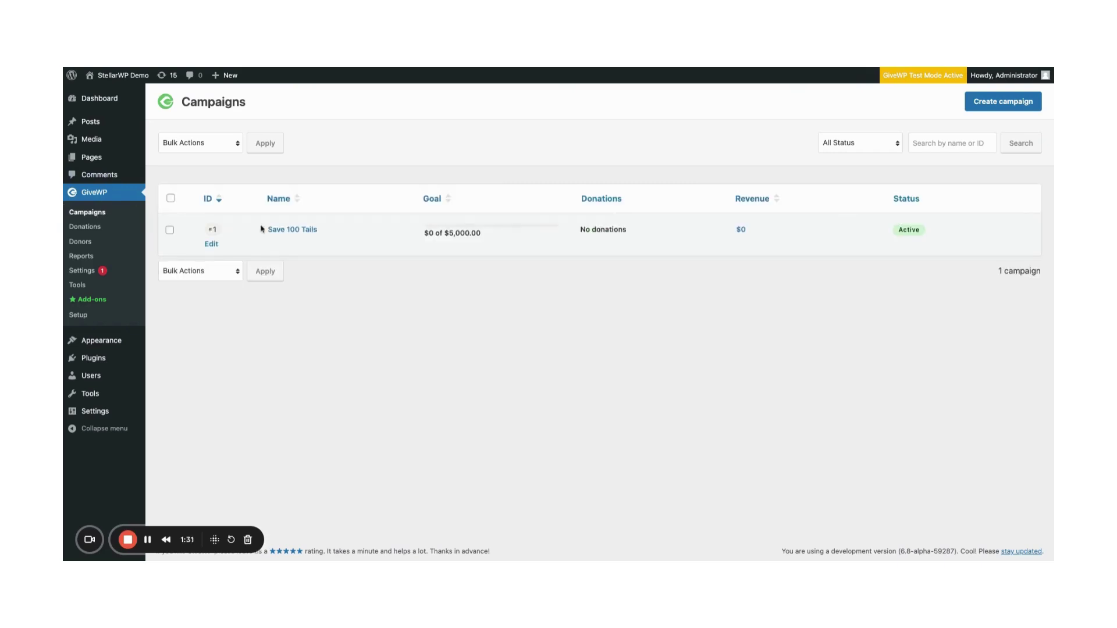
click(274, 230)
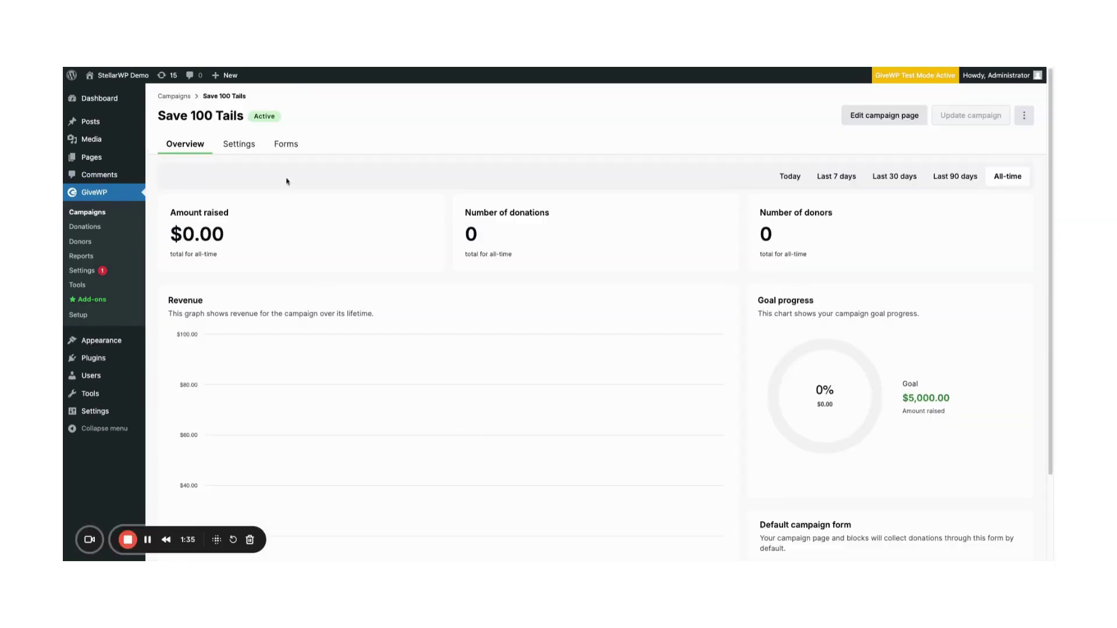
click(291, 148)
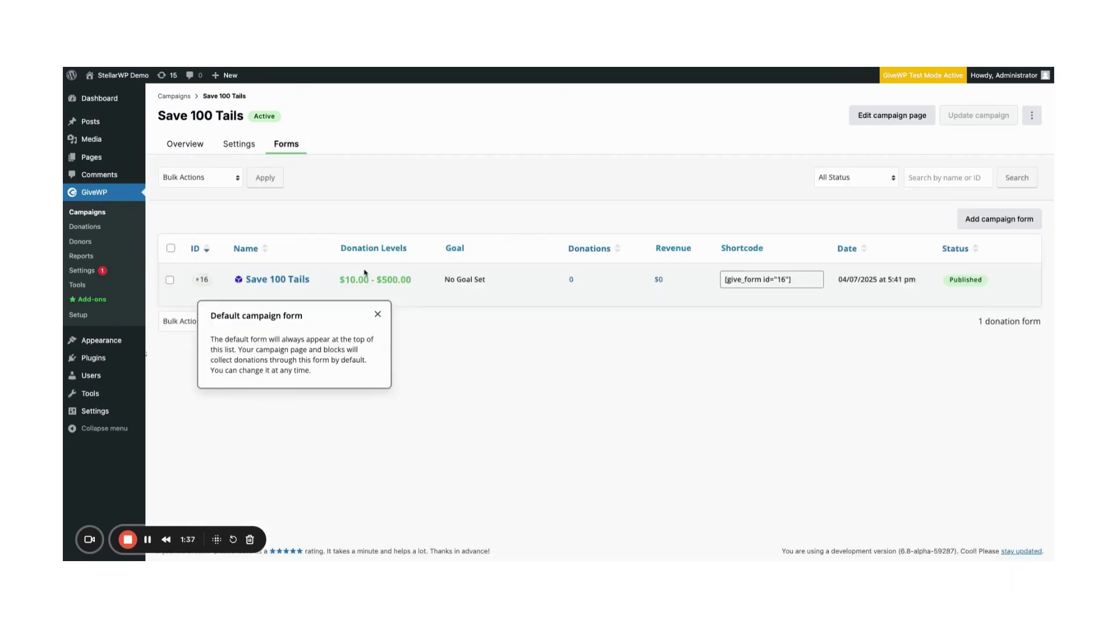
click(378, 315)
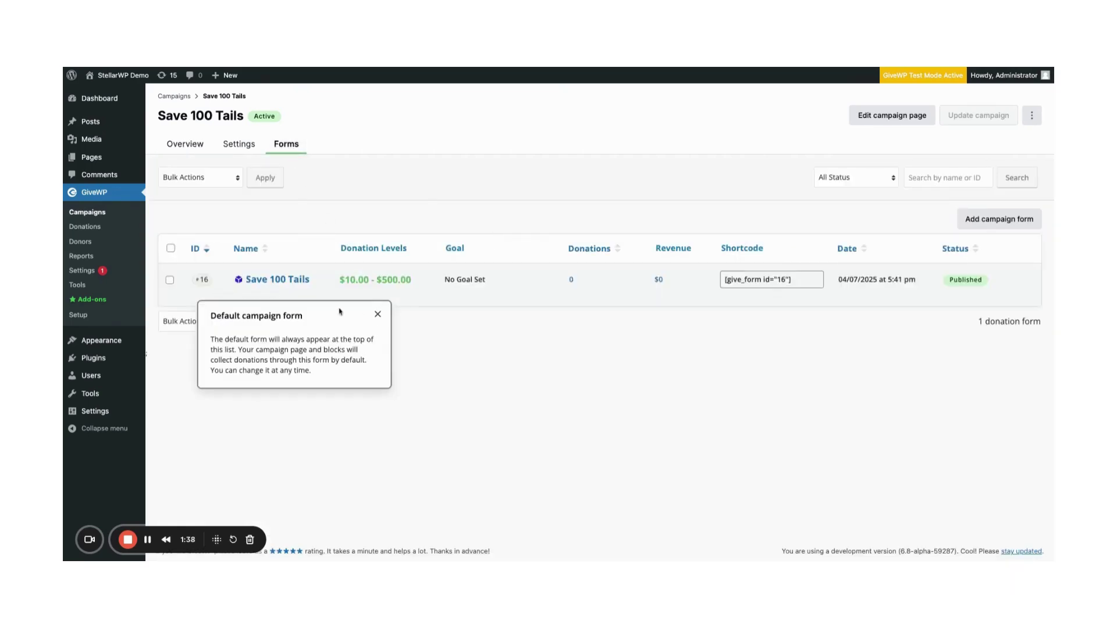
click(287, 282)
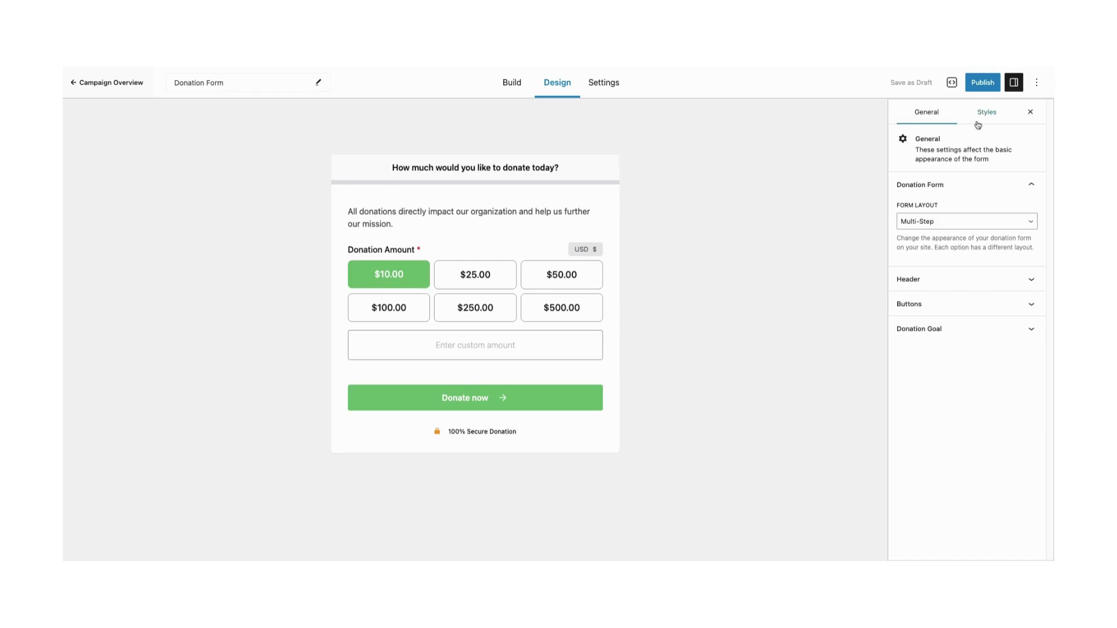
Step: In Design > Styles, set the primary colour to blue and secondary colour to teal, then return to Build
click(995, 114)
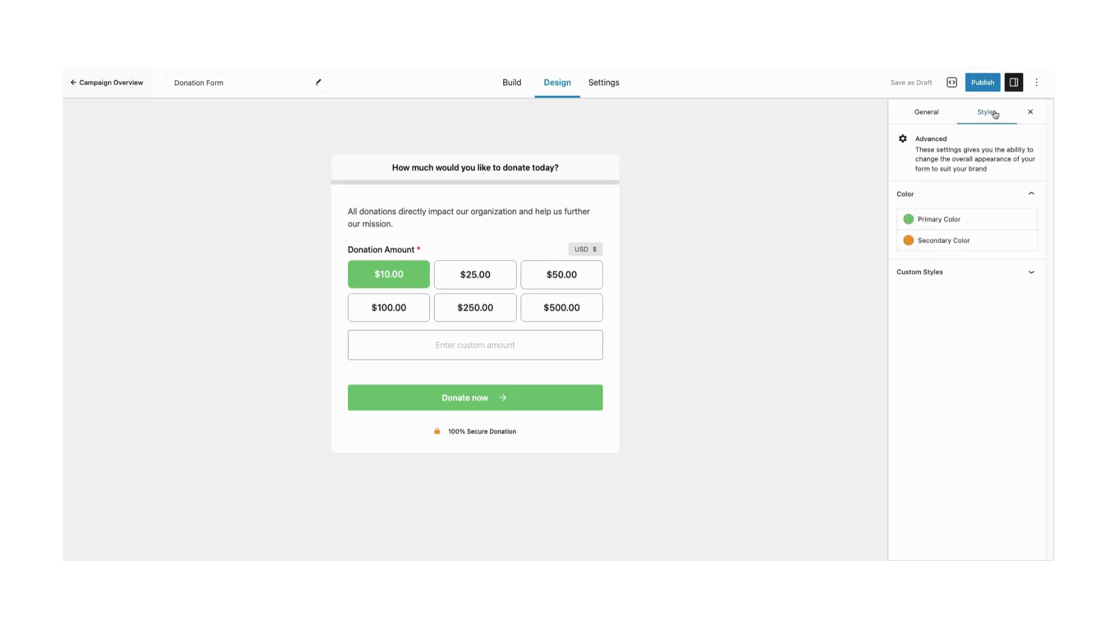
click(955, 220)
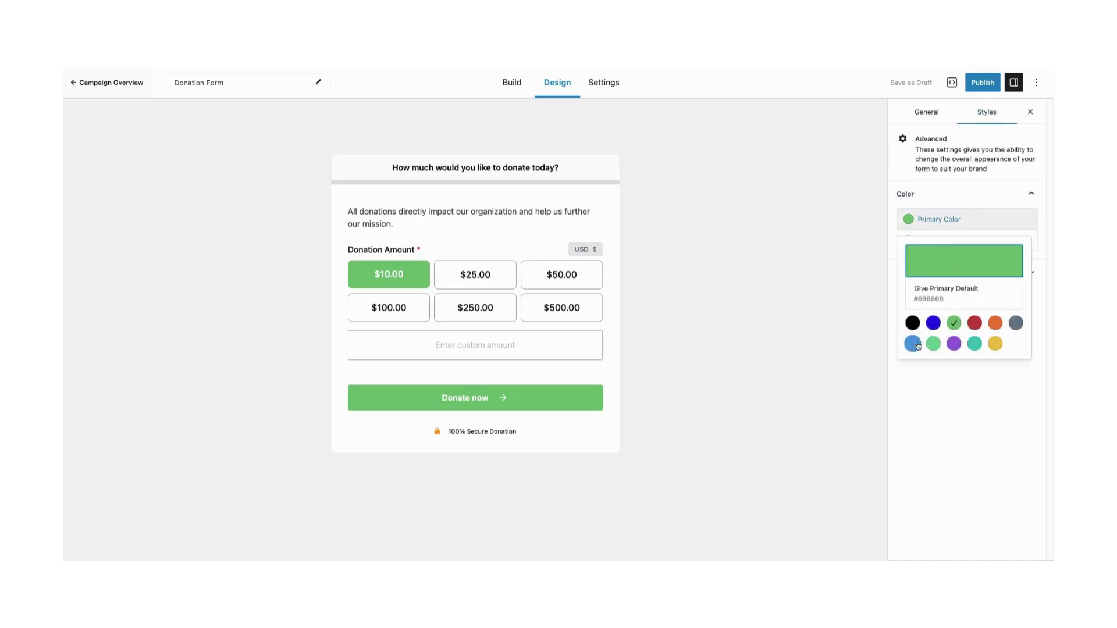
click(913, 344)
click(939, 377)
click(924, 244)
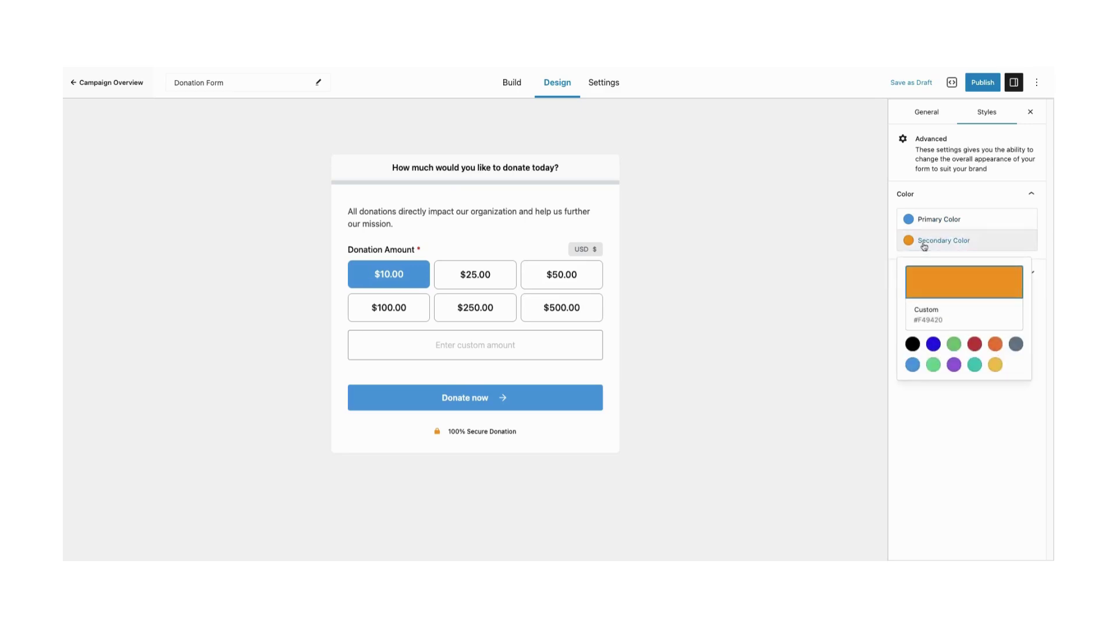
click(975, 365)
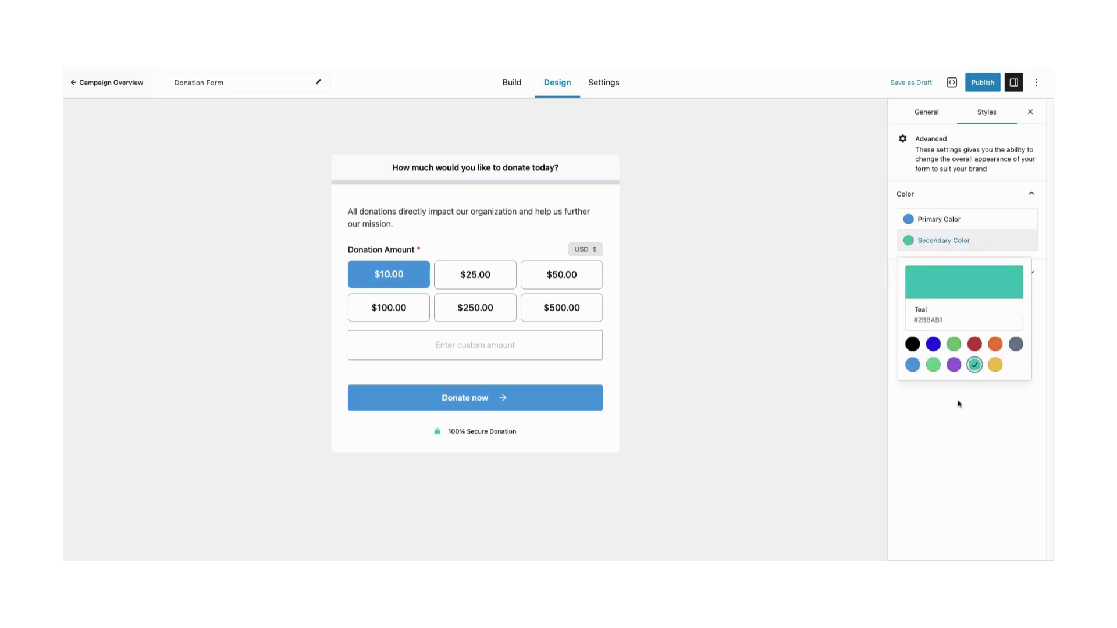
click(959, 406)
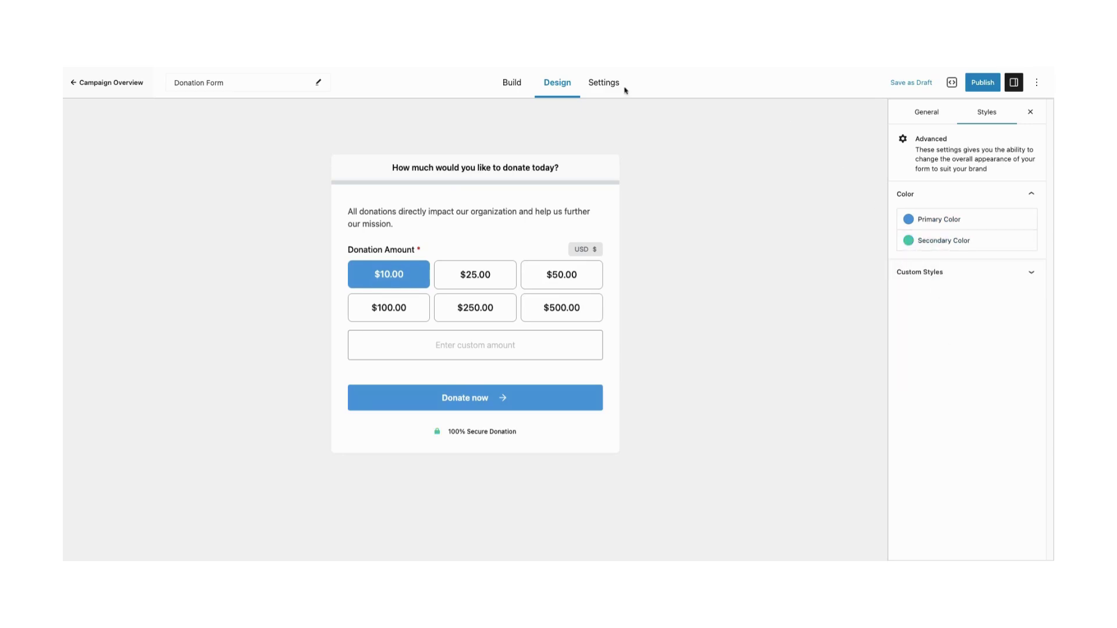
click(511, 83)
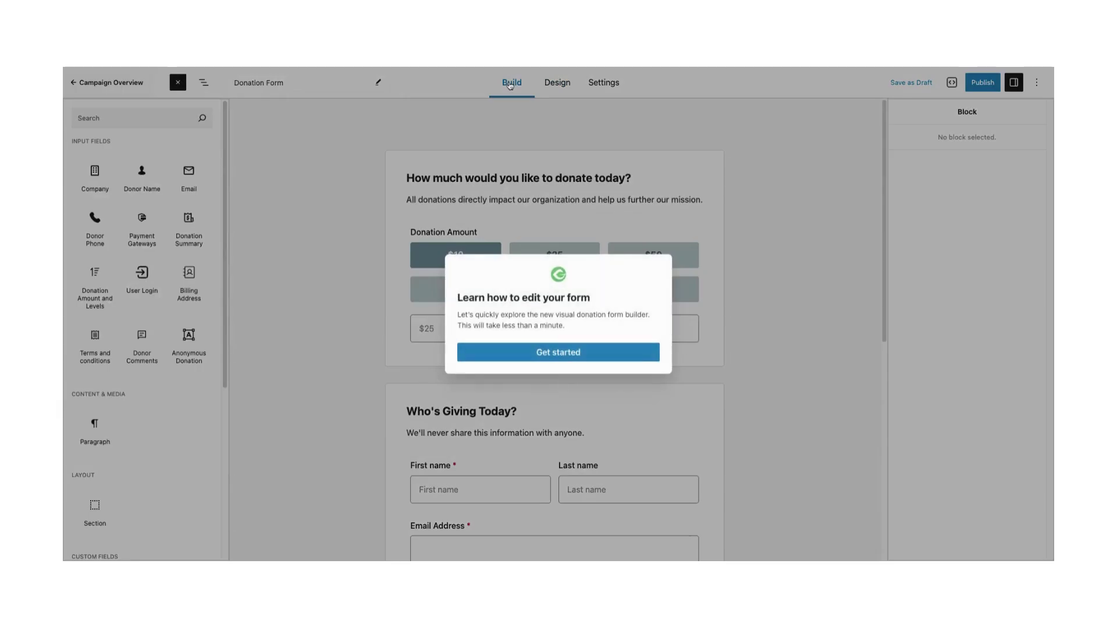
Step: Dismiss the builder tour and remove the $10, $500 and $250 donation amount options
click(582, 353)
click(1033, 119)
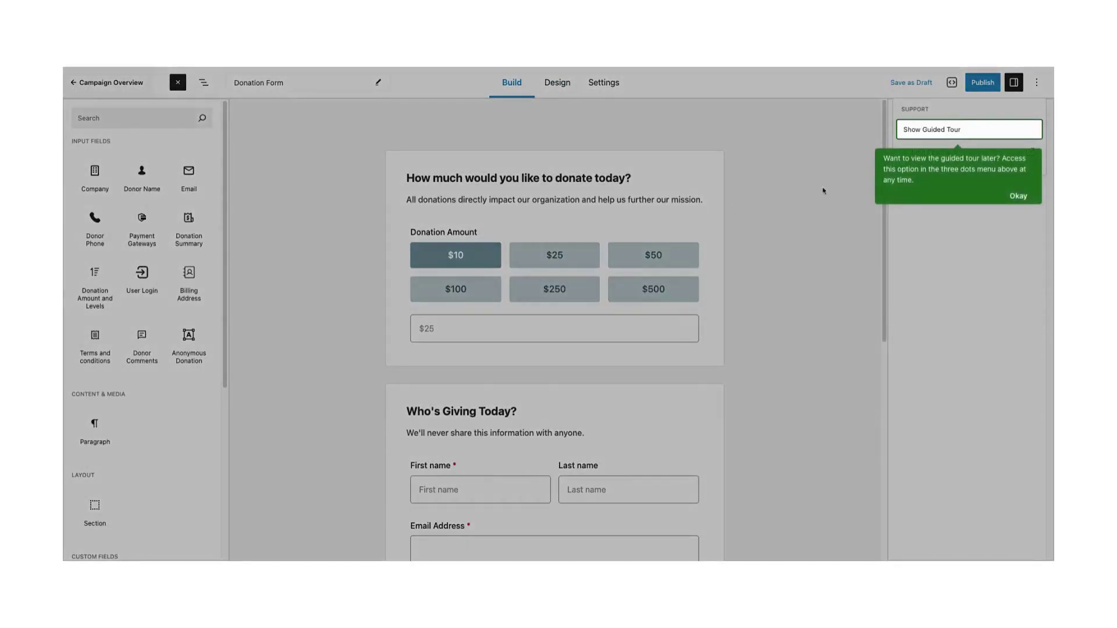
click(1018, 196)
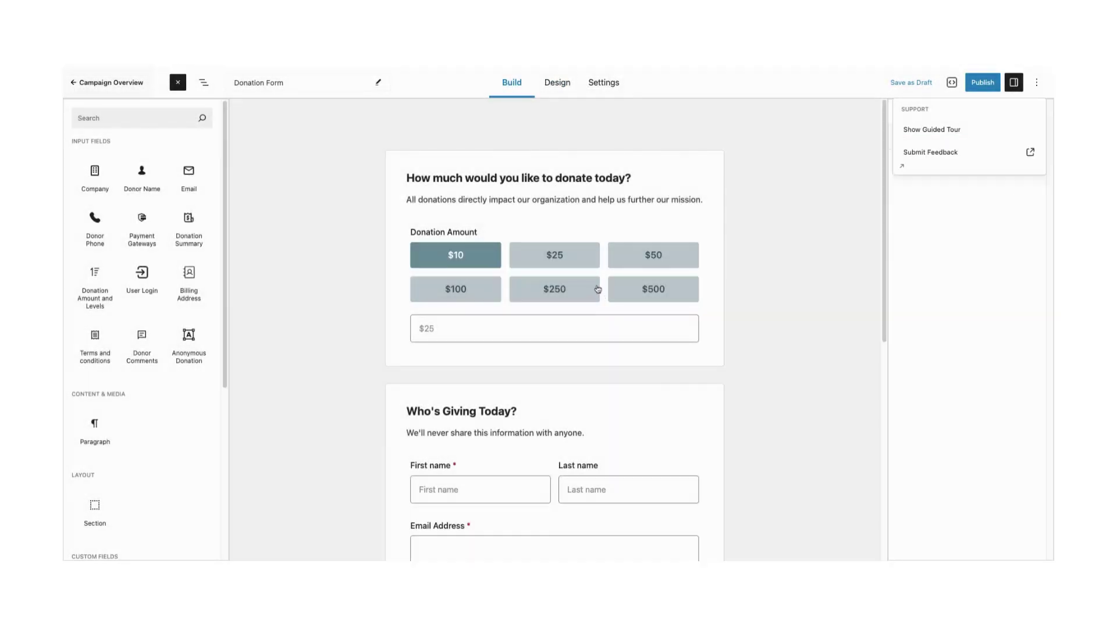
click(496, 259)
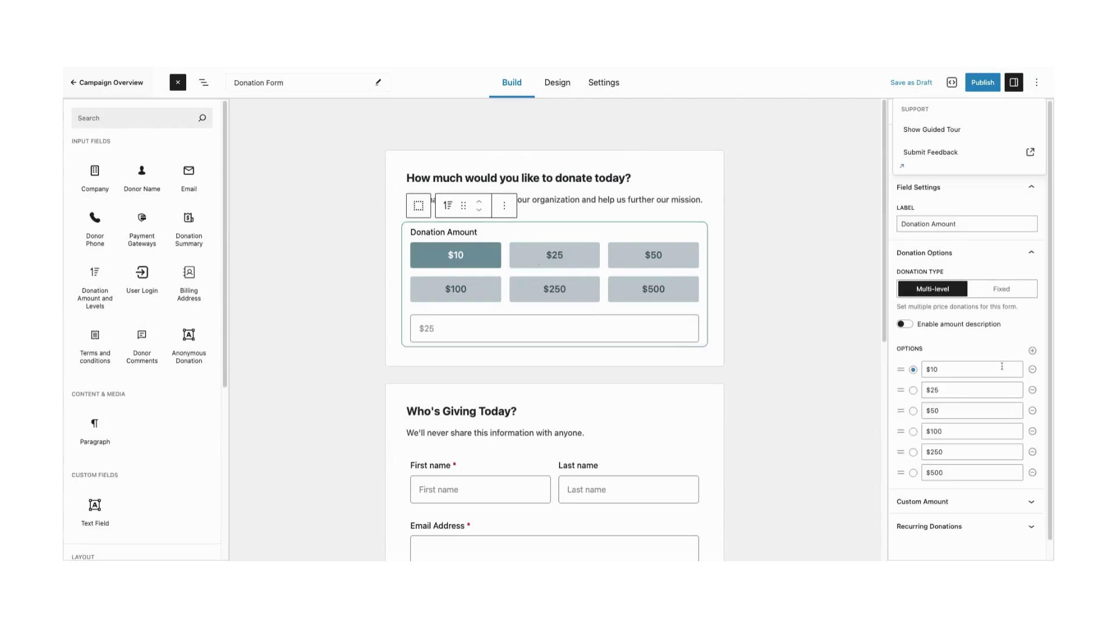
click(1033, 371)
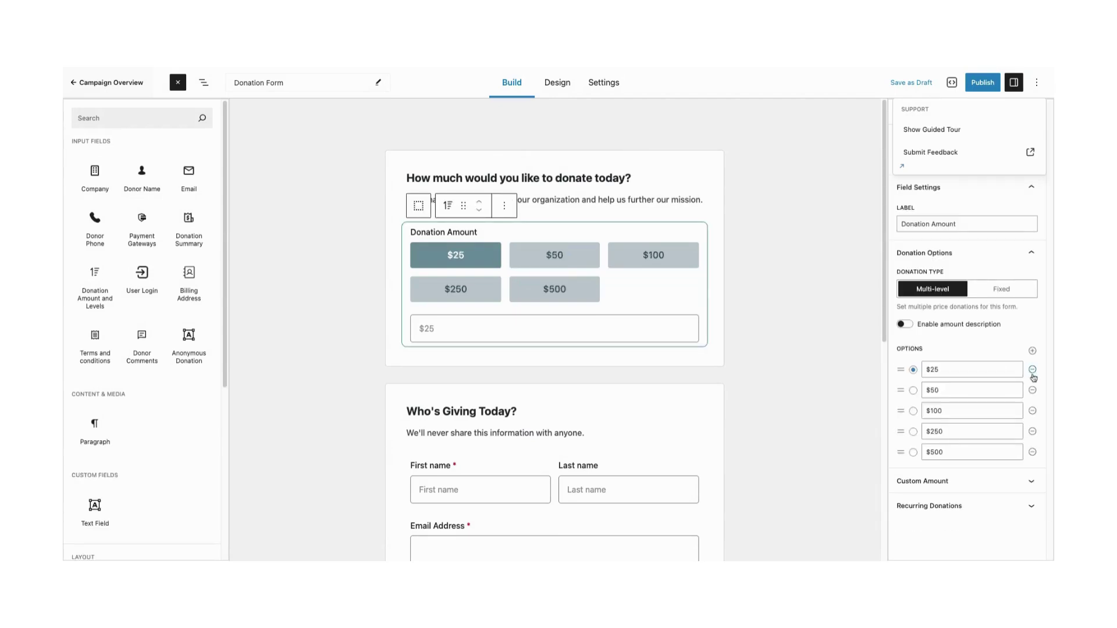
click(1032, 453)
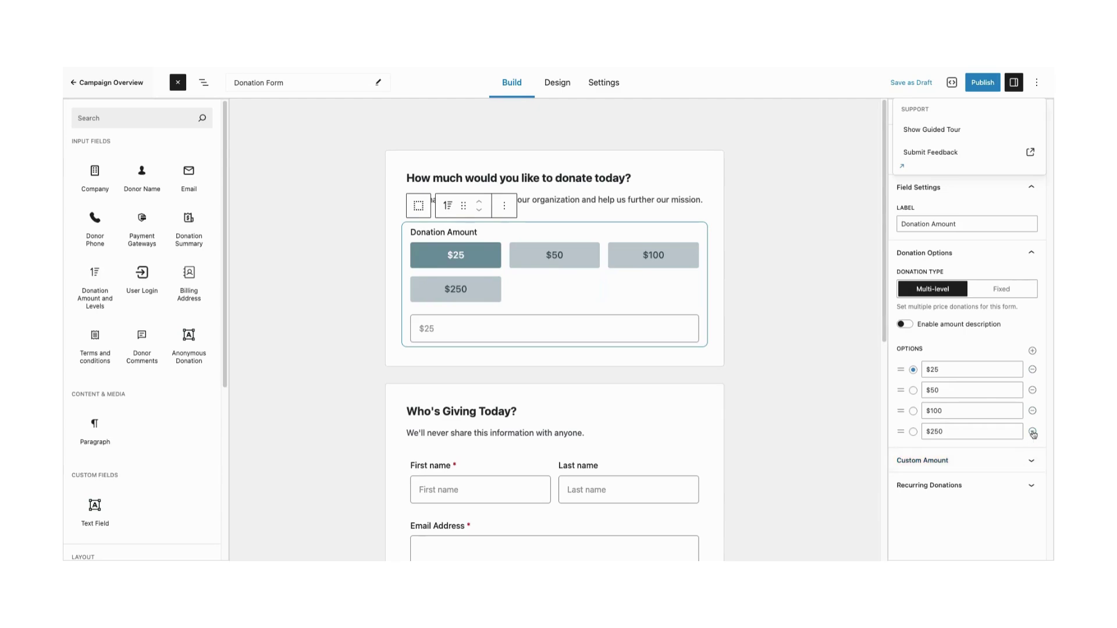
click(1033, 433)
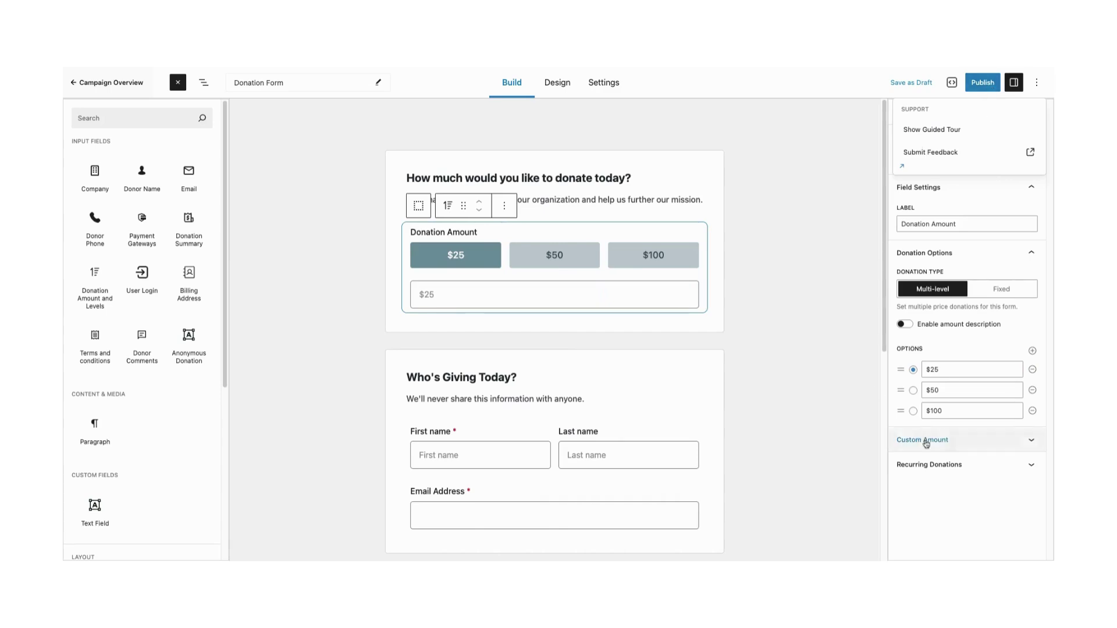
Step: Check the recurring and custom amount settings, then publish the donation form
click(940, 469)
click(941, 441)
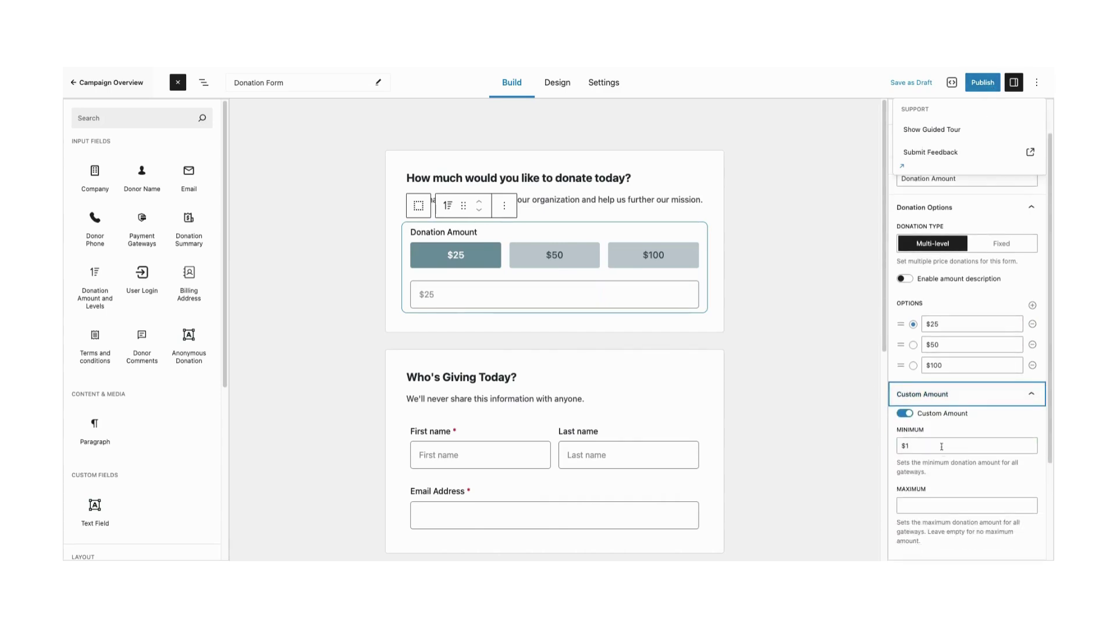
click(983, 83)
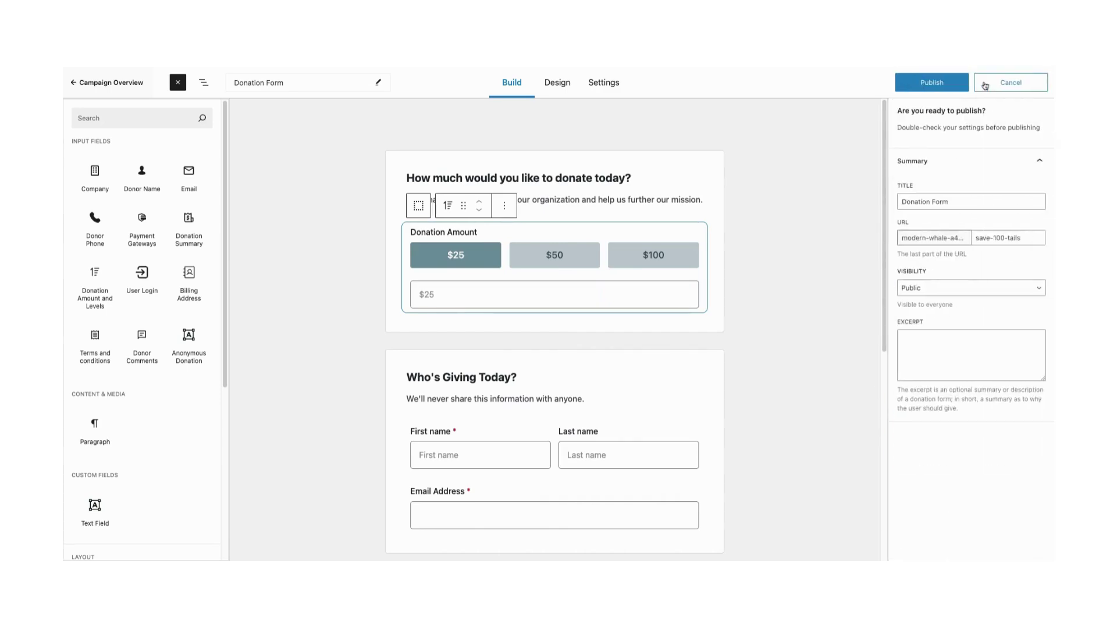
click(948, 92)
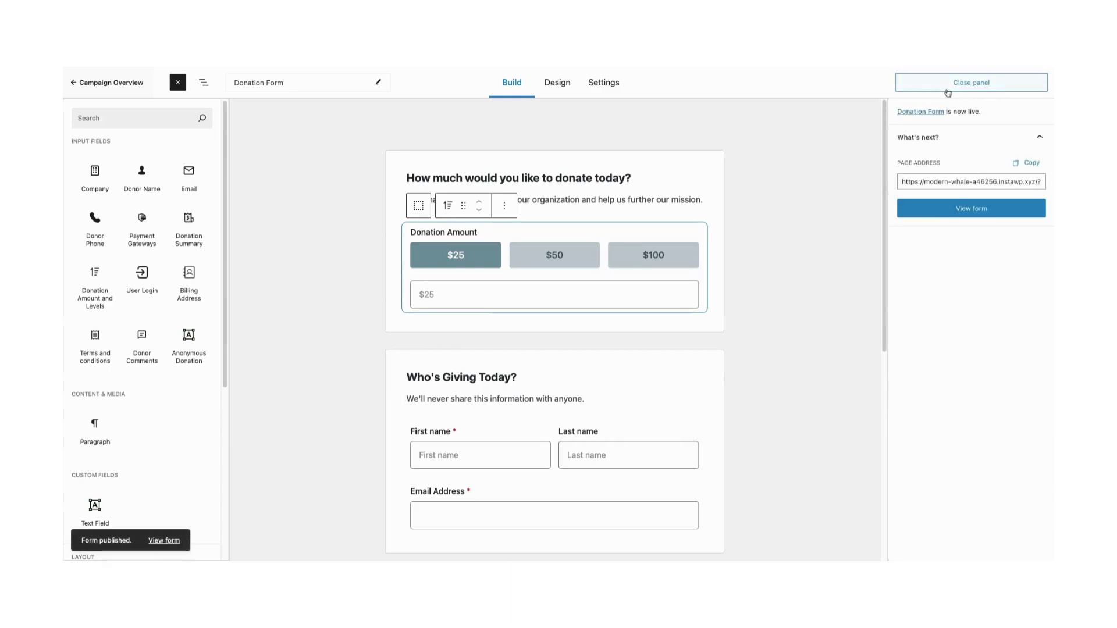
click(132, 83)
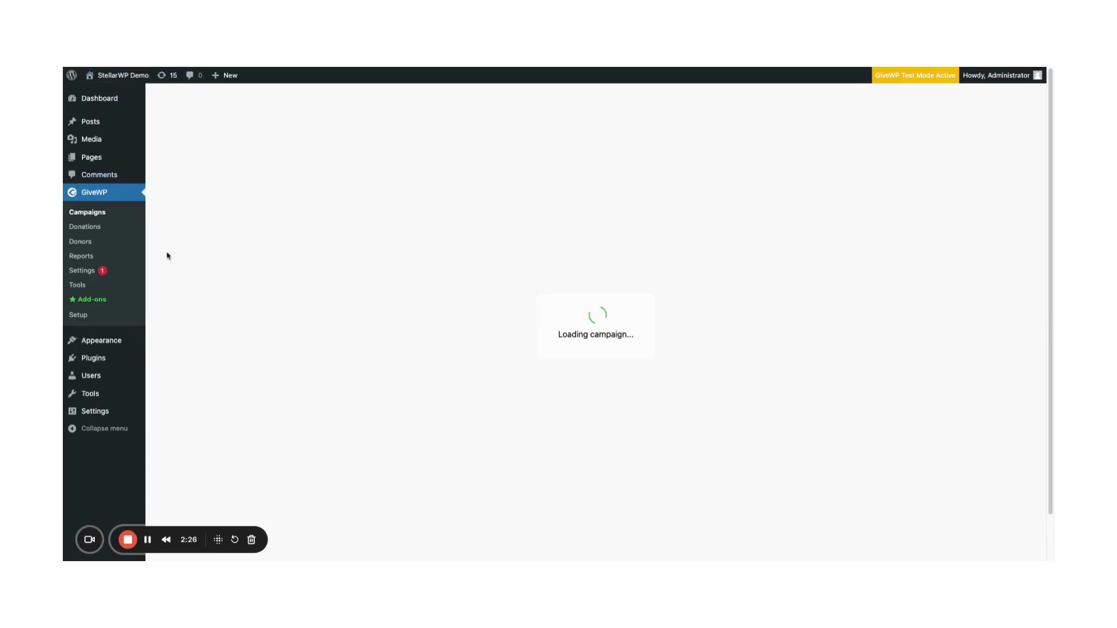
Step: Open the Save 100 Tails campaign from Campaigns and open its landing page for editing
click(96, 218)
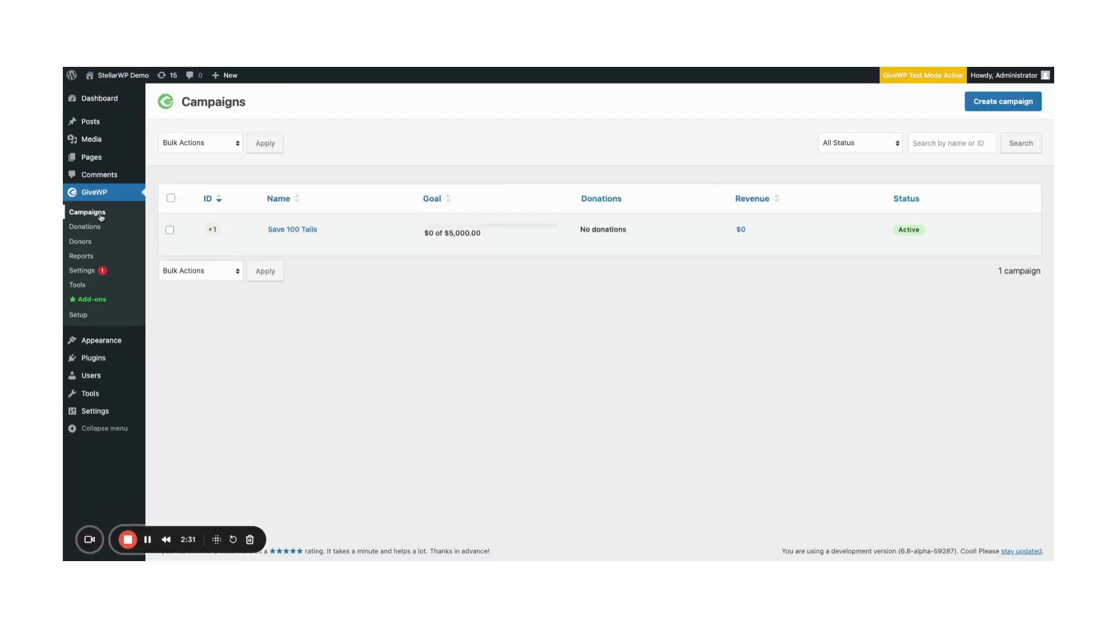
click(270, 231)
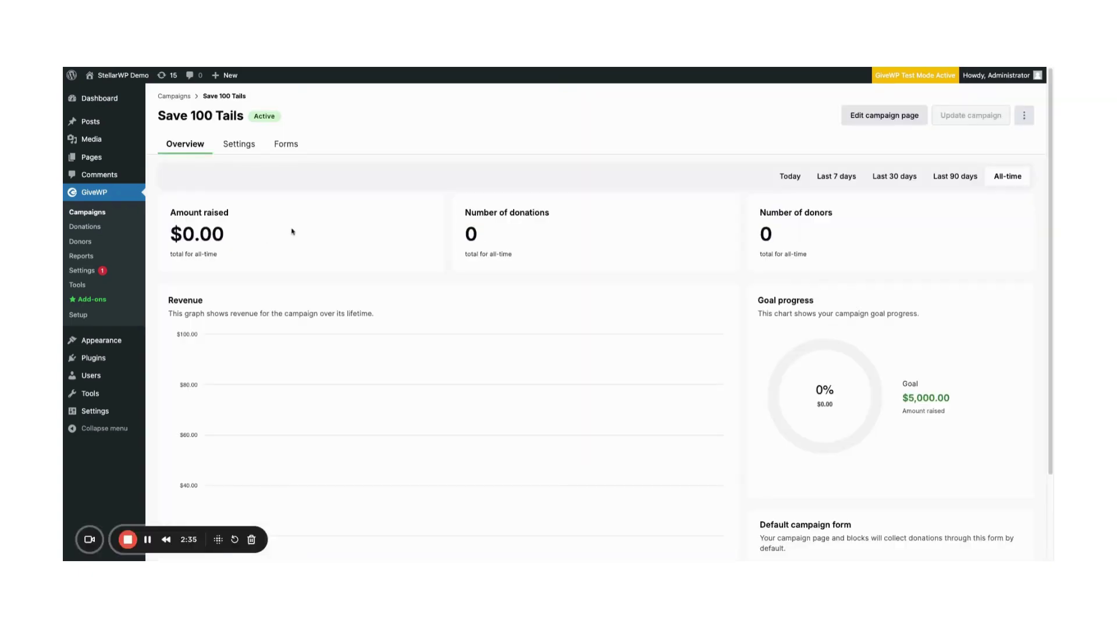
click(856, 122)
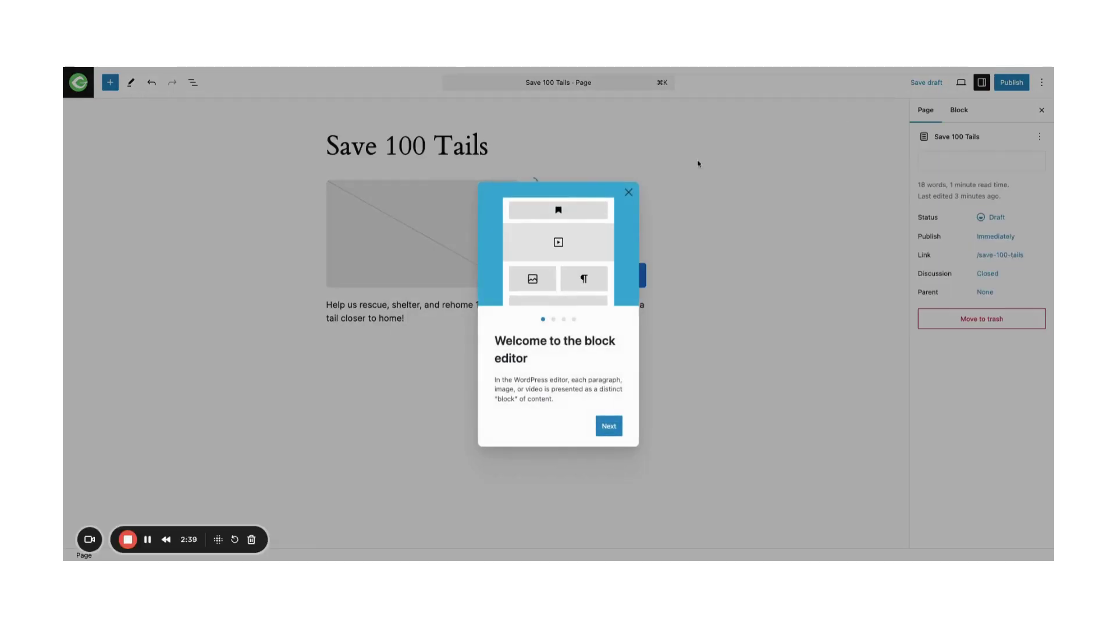
Step: Drag the Top Donors block up to sit beneath the intro paragraph
click(628, 193)
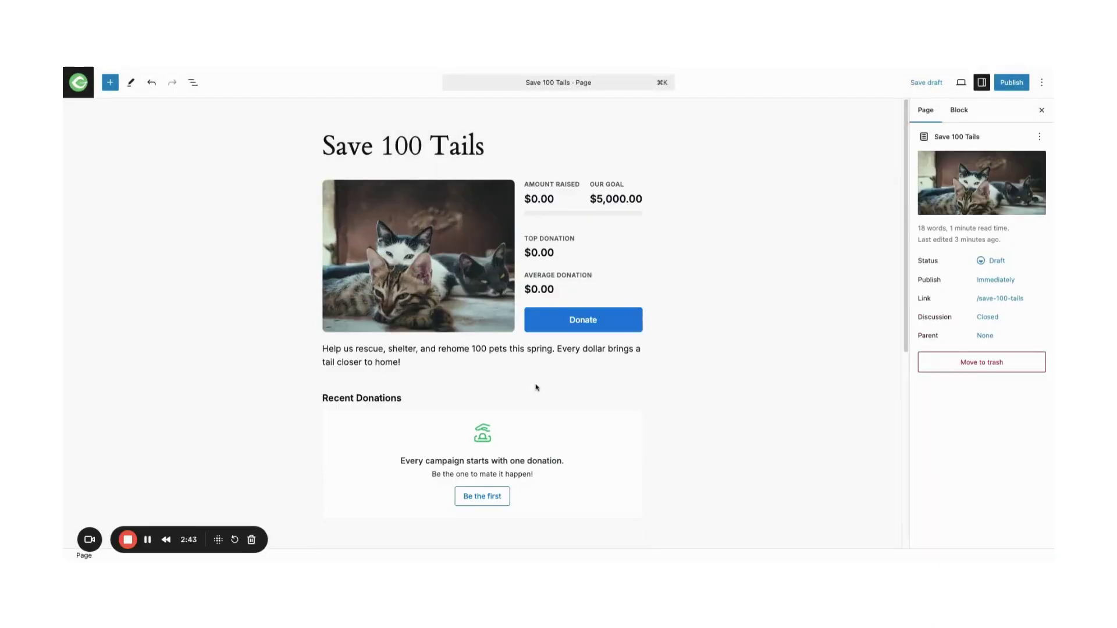
scroll(536, 419, down, 3)
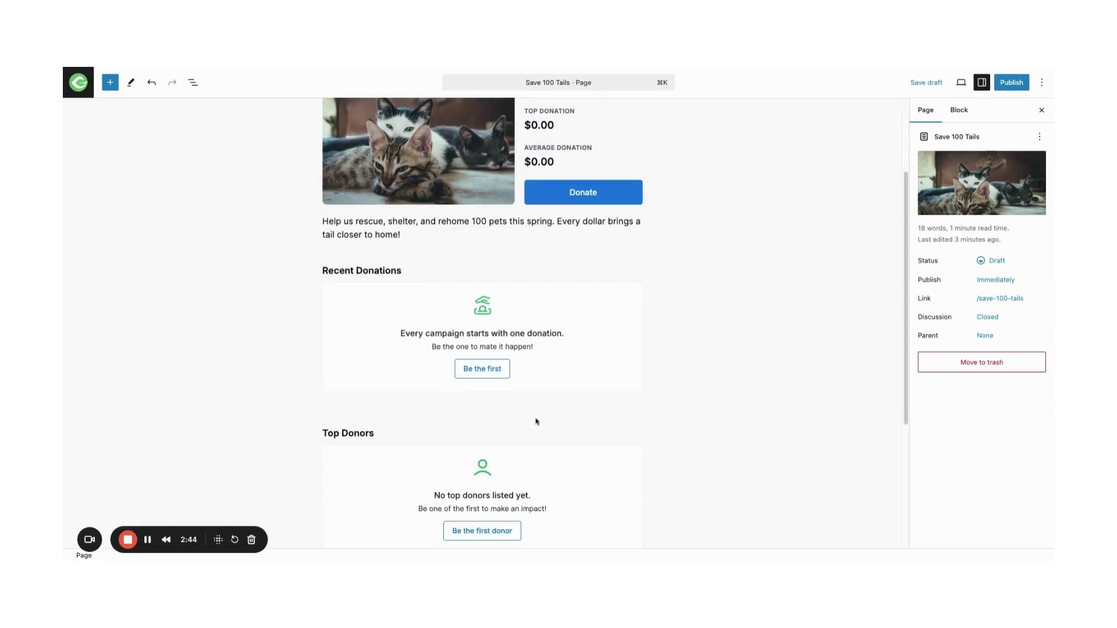
click(512, 458)
drag(351, 398, 378, 358)
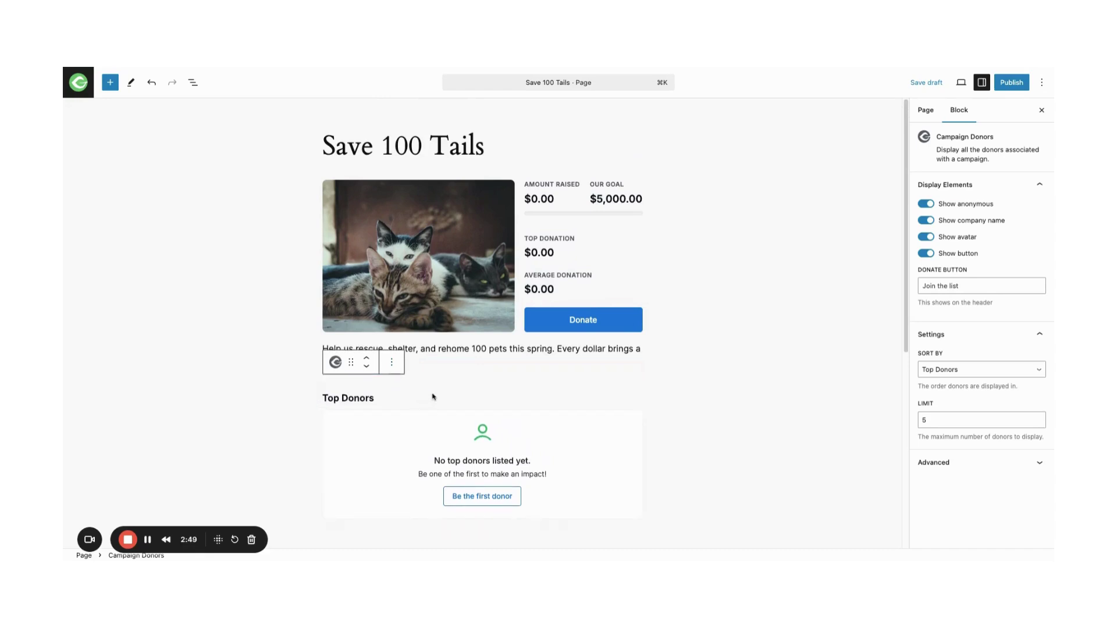
click(548, 276)
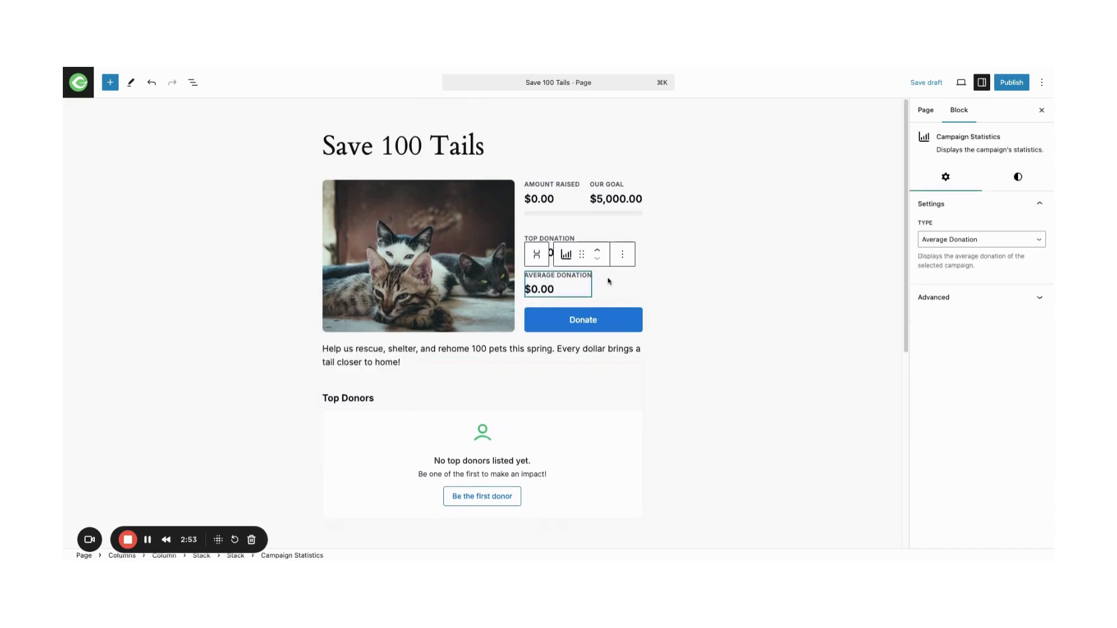
click(586, 349)
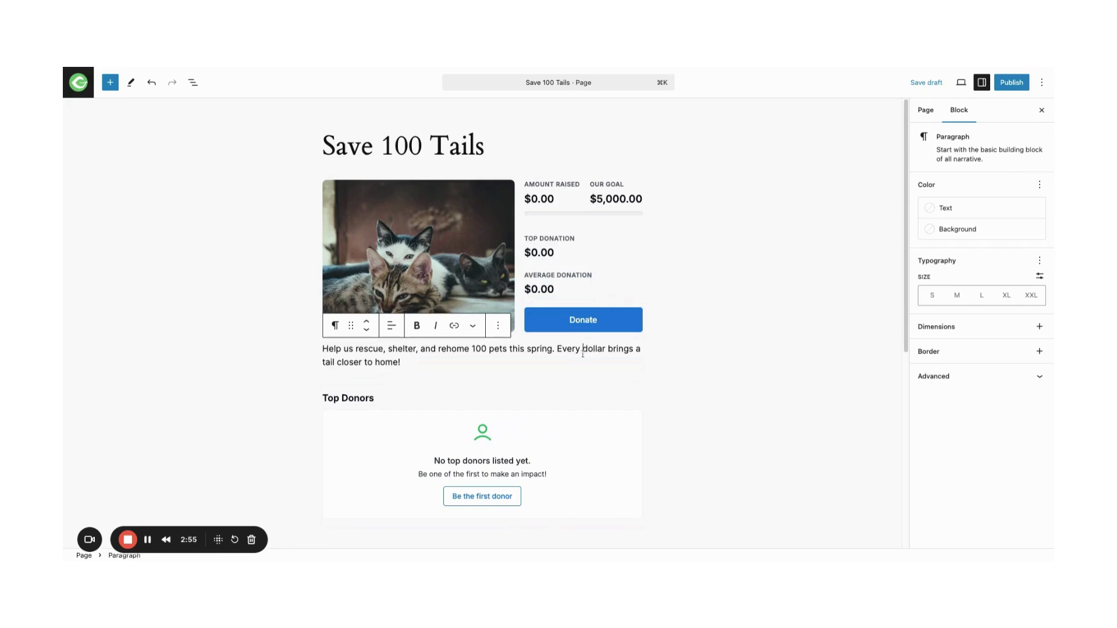
Step: Publish the Save 100 Tails landing page
scroll(575, 376, down, 1)
scroll(574, 376, down, 5)
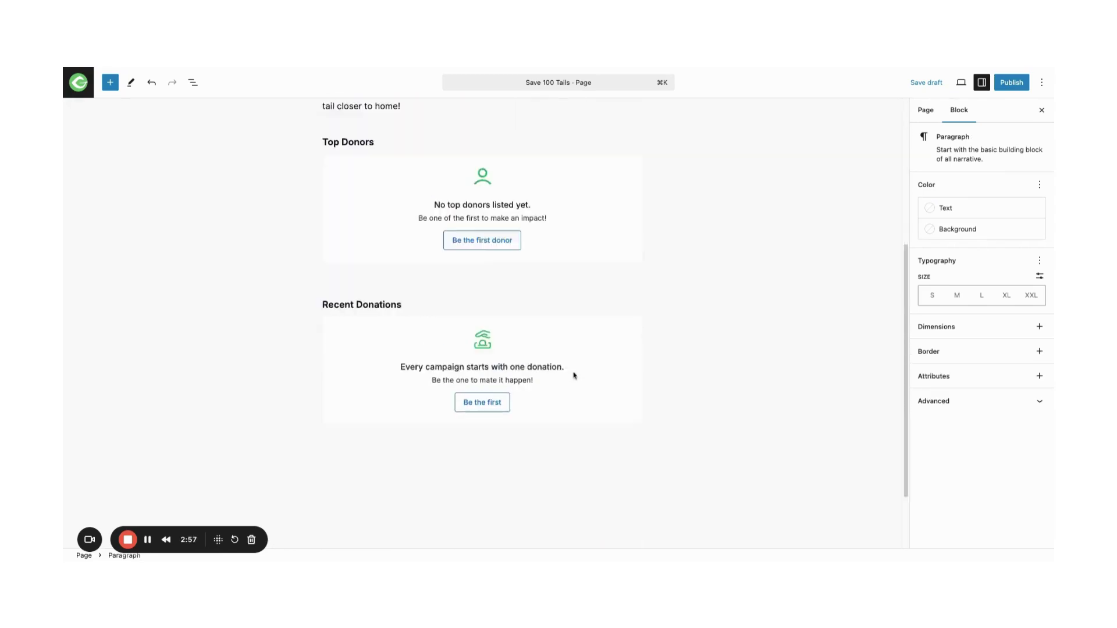
scroll(482, 320, up, 5)
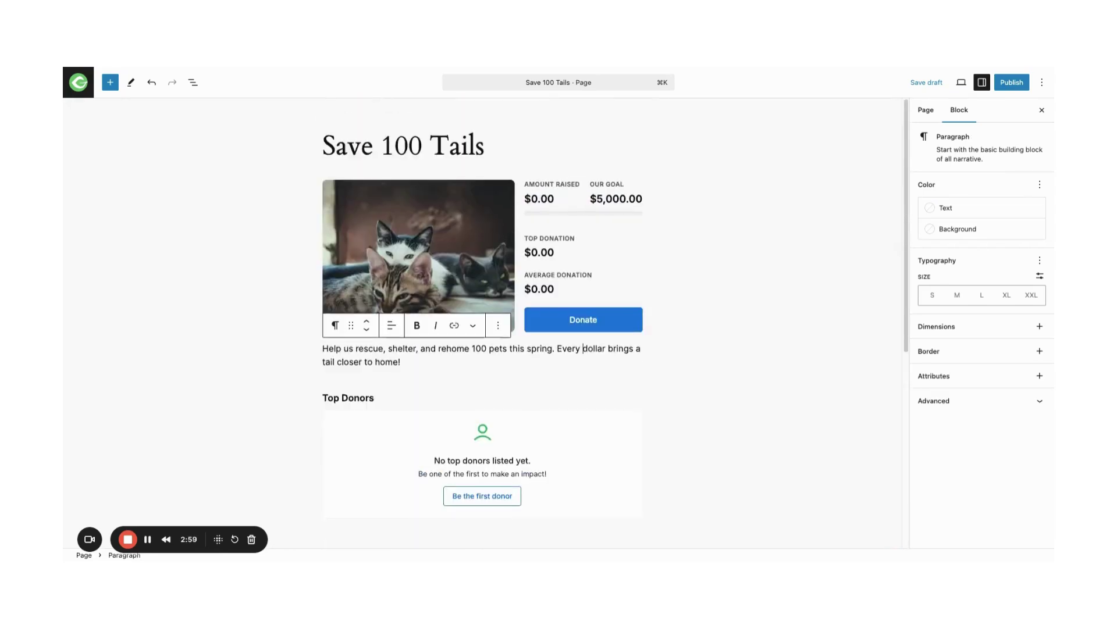
click(1011, 83)
click(1011, 83)
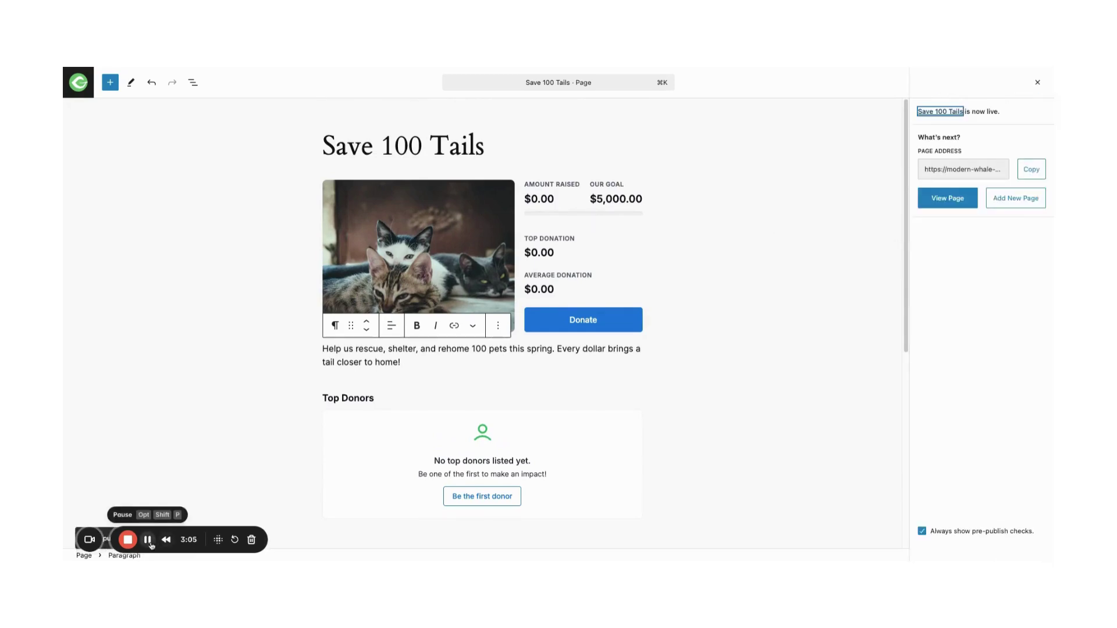
click(147, 539)
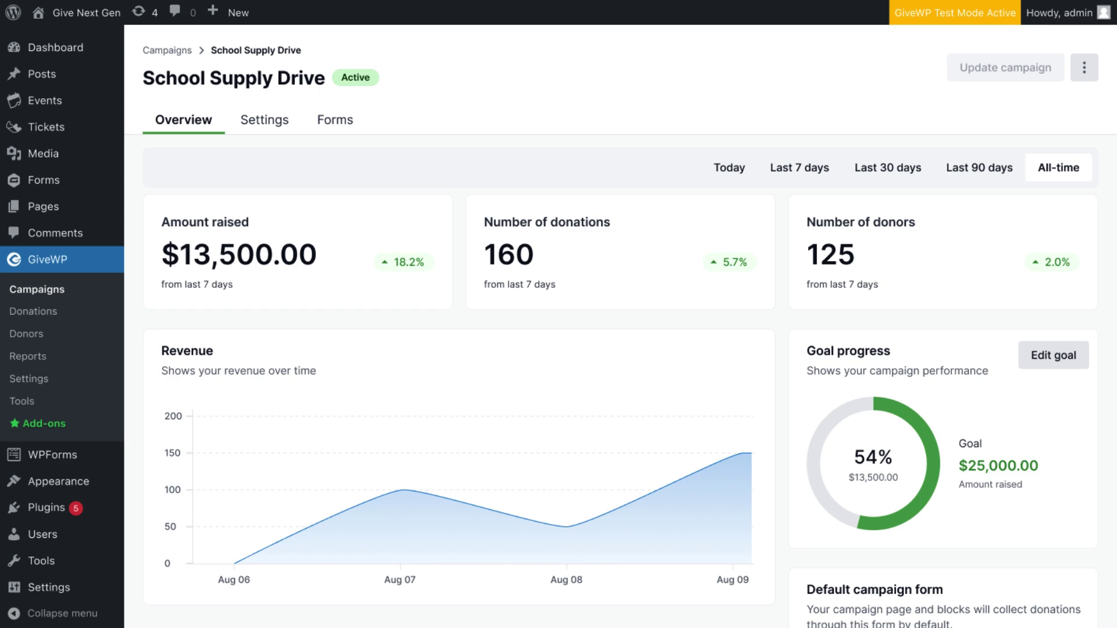